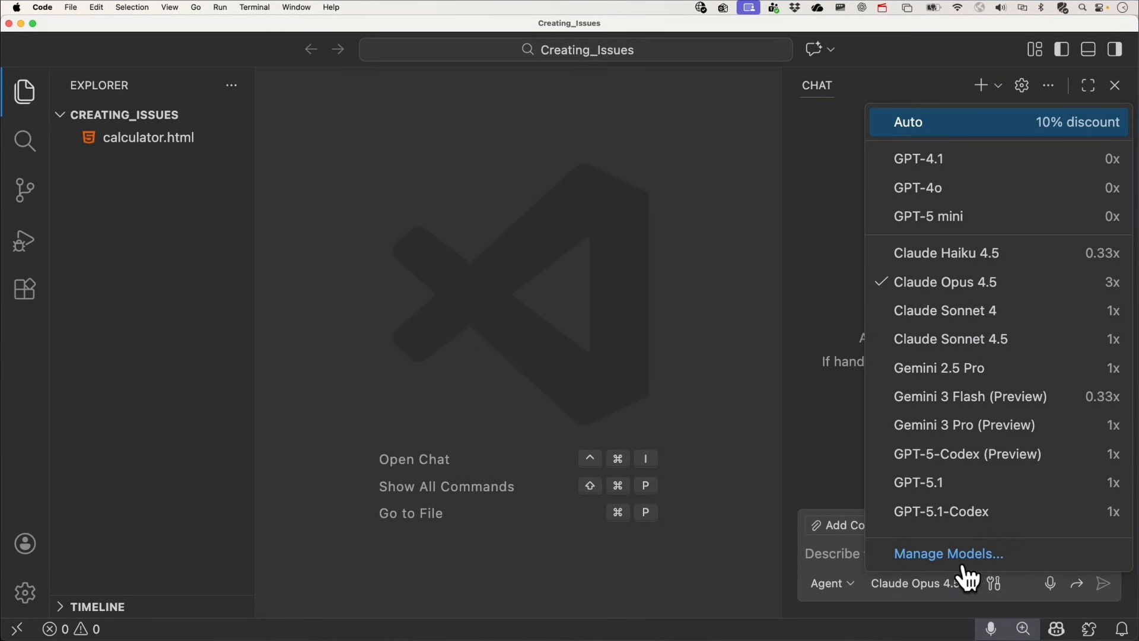
# - Open the language model manager, hide GPT-5.1 from the model picker, and widen the editor area
pyautogui.click(967, 556)
pyautogui.scroll(-5, 572, 320)
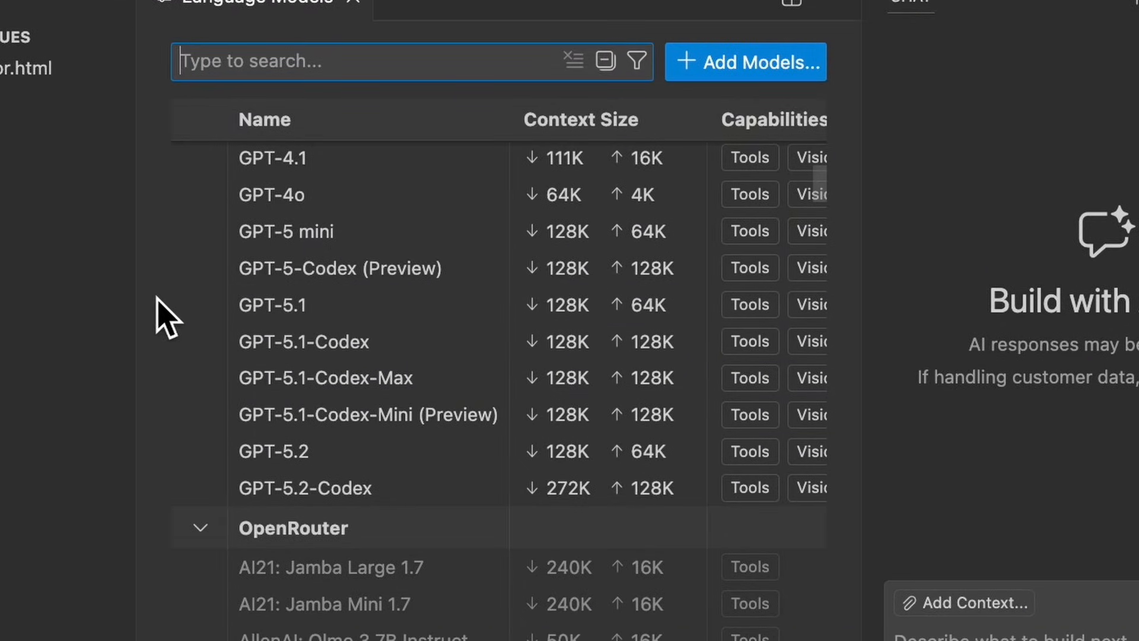
pyautogui.click(200, 305)
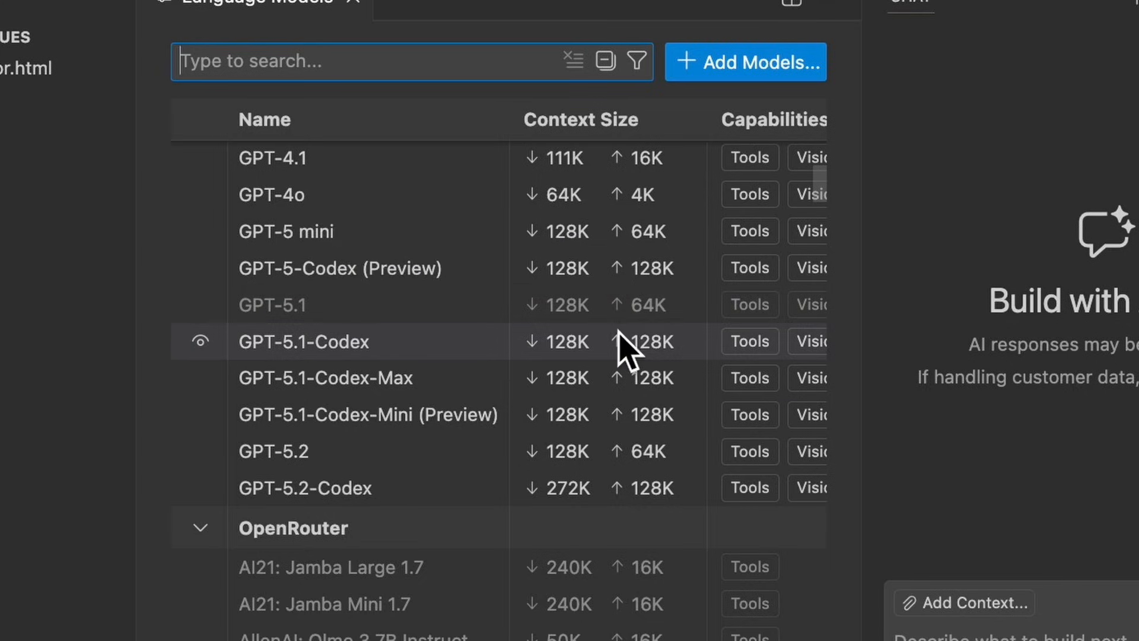
pyautogui.moveTo(861, 350); pyautogui.dragTo(920, 366)
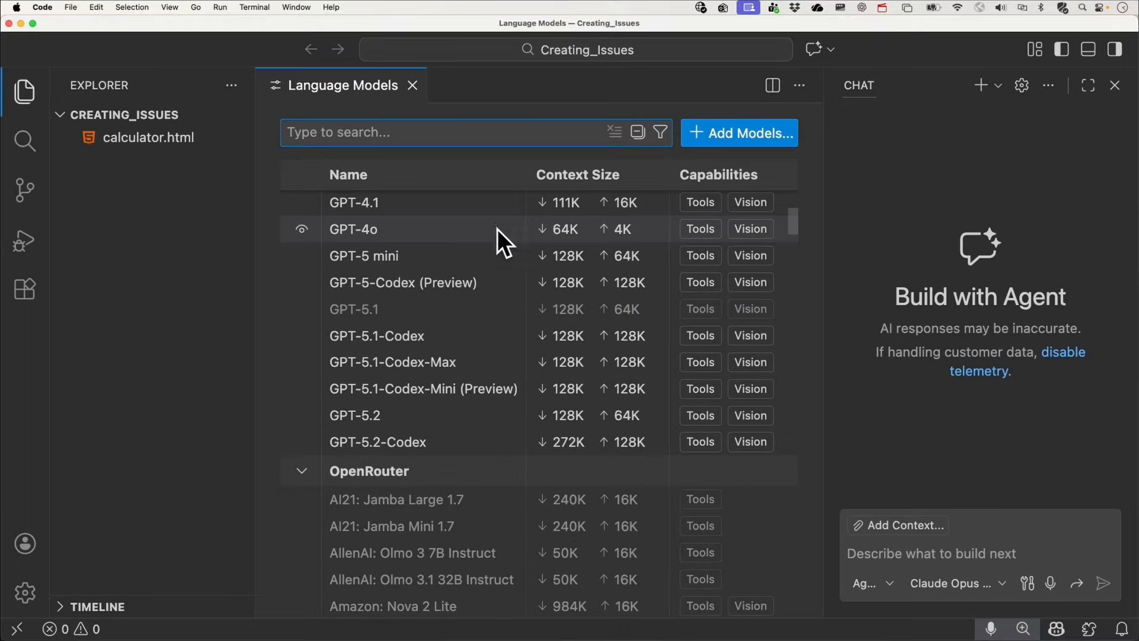
# - Start a new issue report and set its type to Feature Request
pyautogui.click(331, 7)
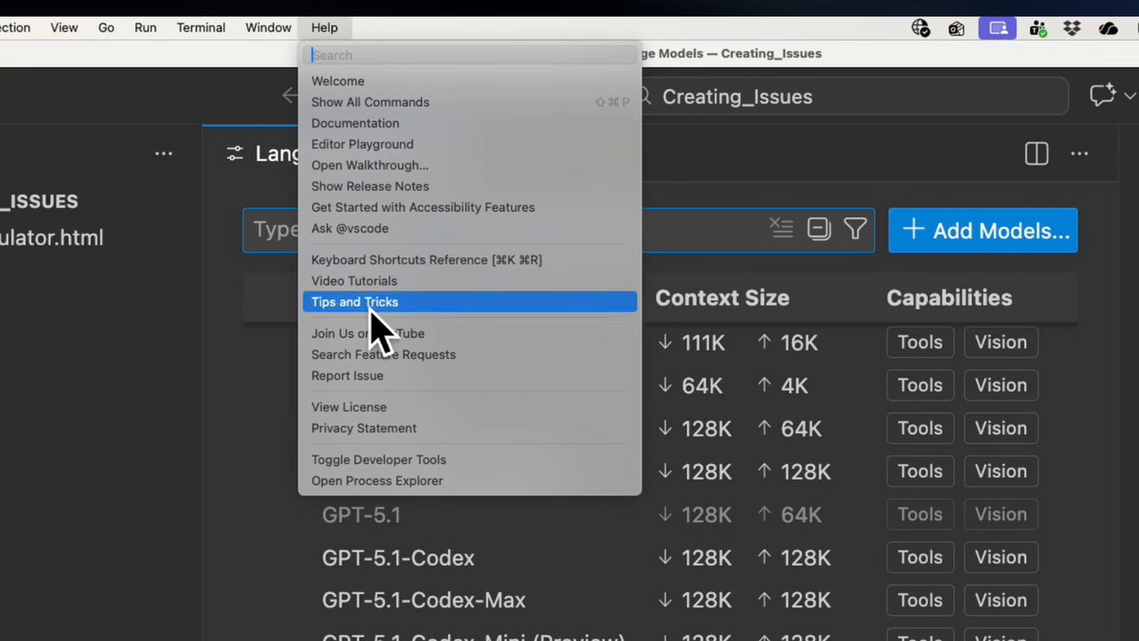
pyautogui.click(482, 377)
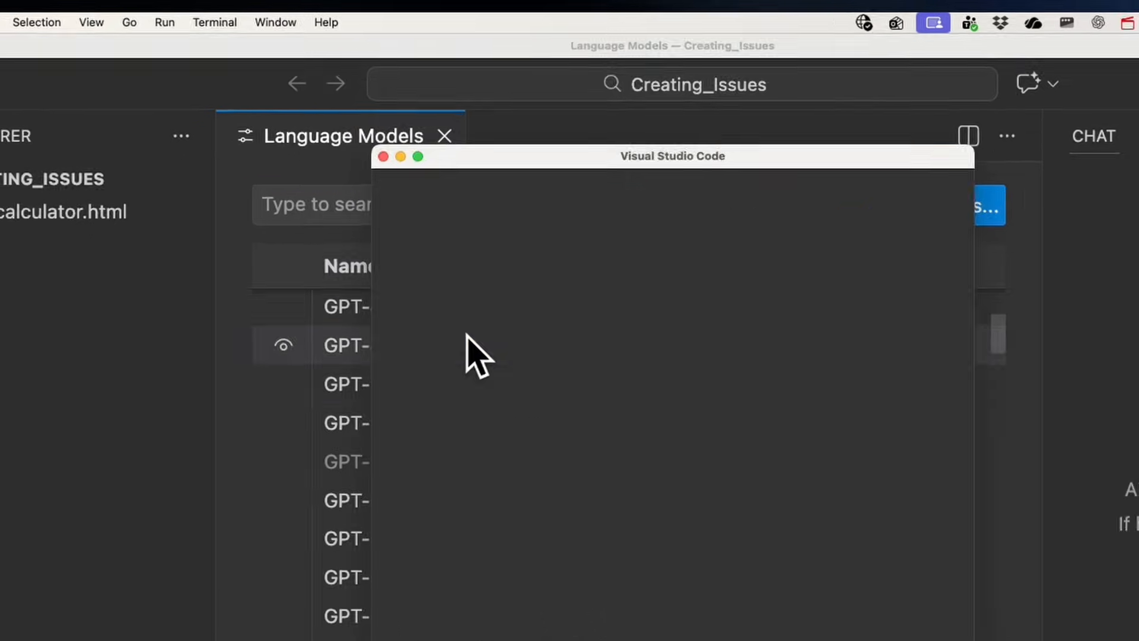
pyautogui.click(944, 405)
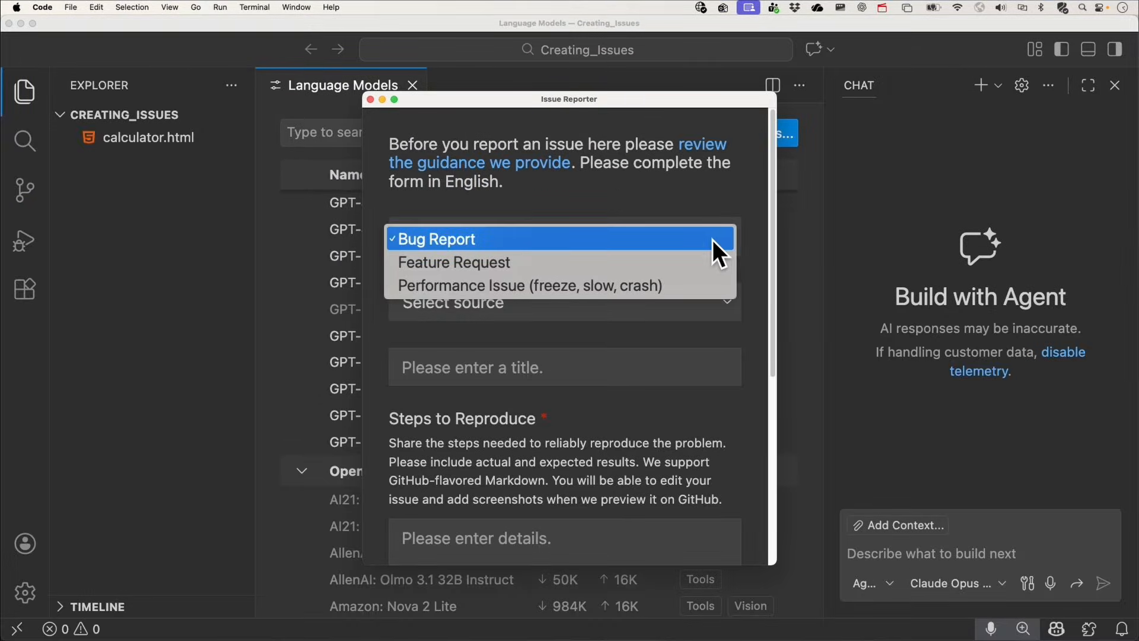
pyautogui.click(681, 263)
# - Set the issue's source to A VS Code extension and choose GitHub Copilot Chat as the extension
pyautogui.click(667, 302)
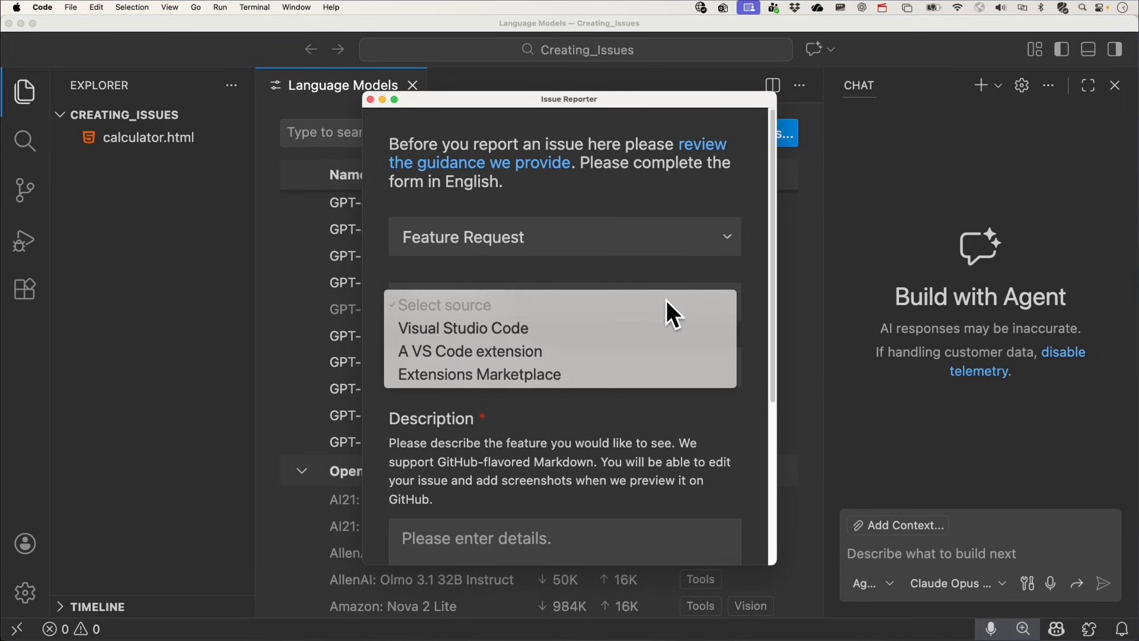
pyautogui.click(556, 354)
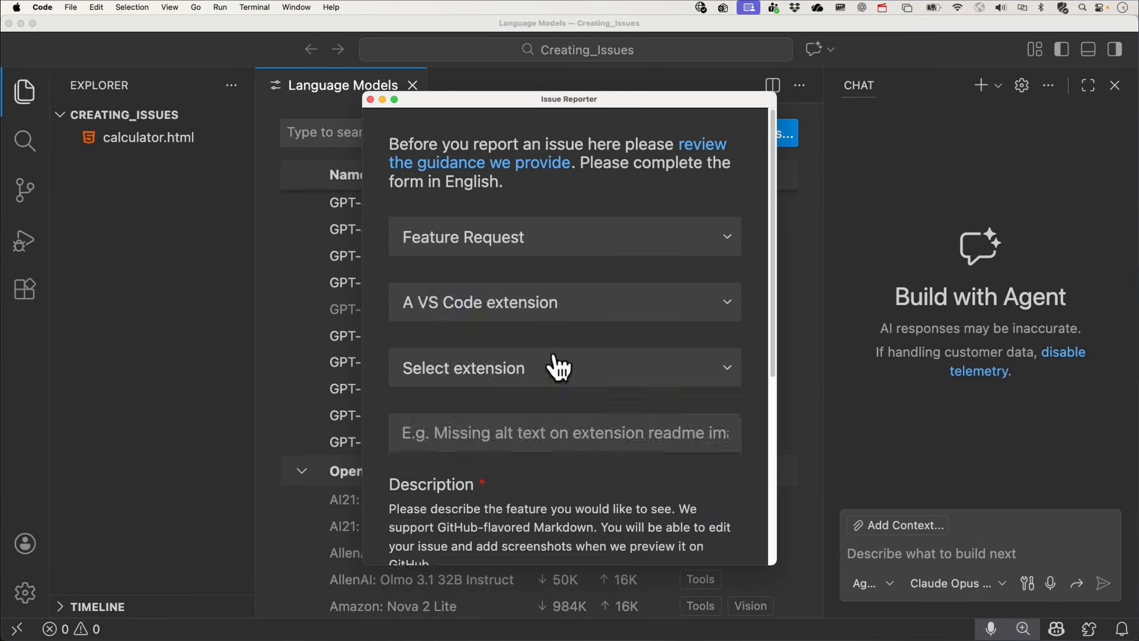
pyautogui.click(641, 388)
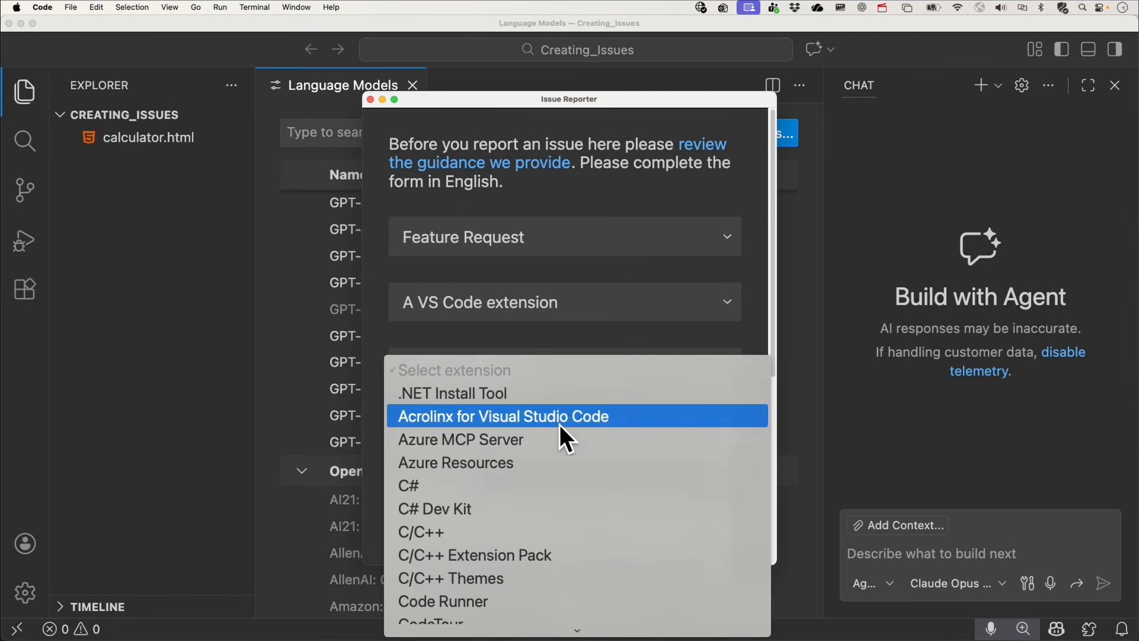
pyautogui.scroll(-5, 552, 442)
pyautogui.scroll(-2, 551, 446)
pyautogui.click(579, 528)
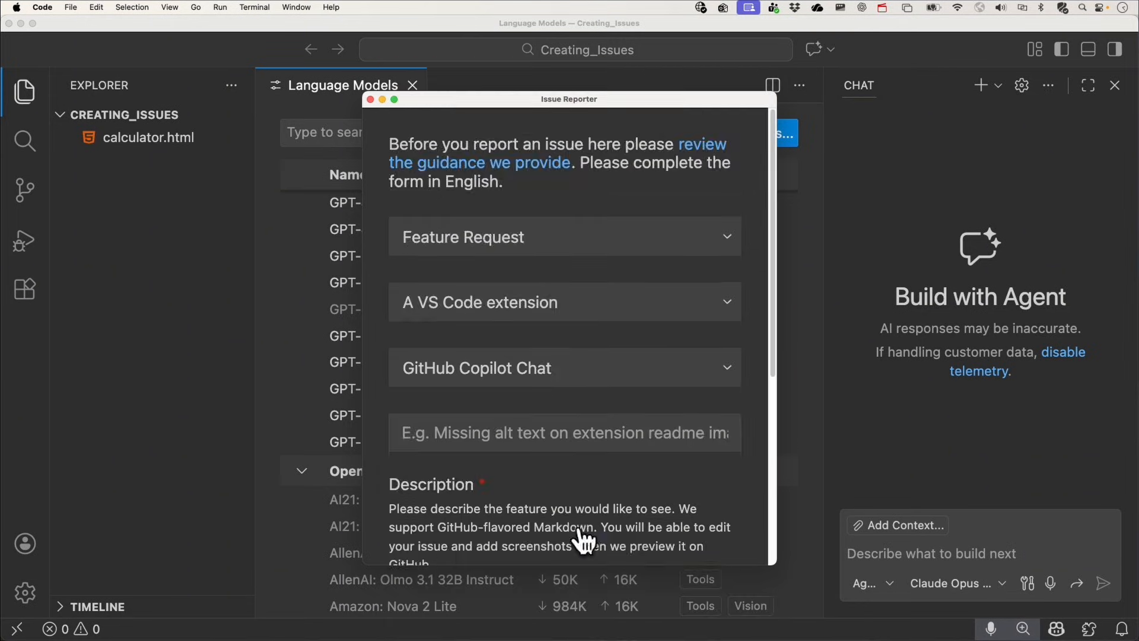
# - Look through the rest of the issue form and move the reporter window aside to uncover the editor
pyautogui.scroll(-3, 524, 371)
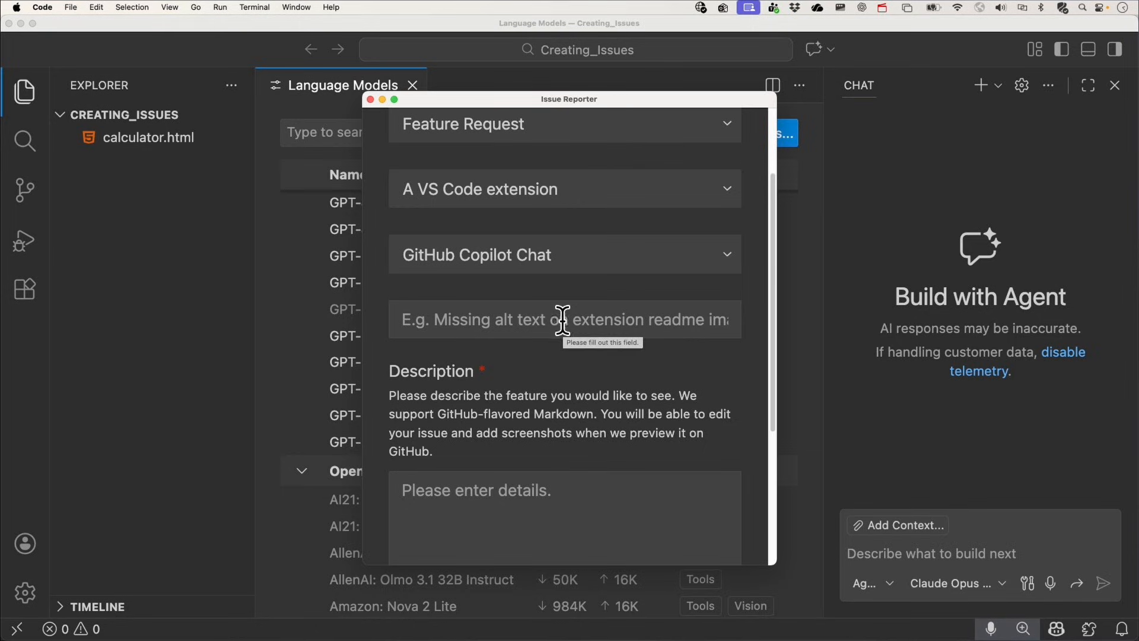
pyautogui.scroll(-3, 521, 499)
pyautogui.scroll(-2, 522, 499)
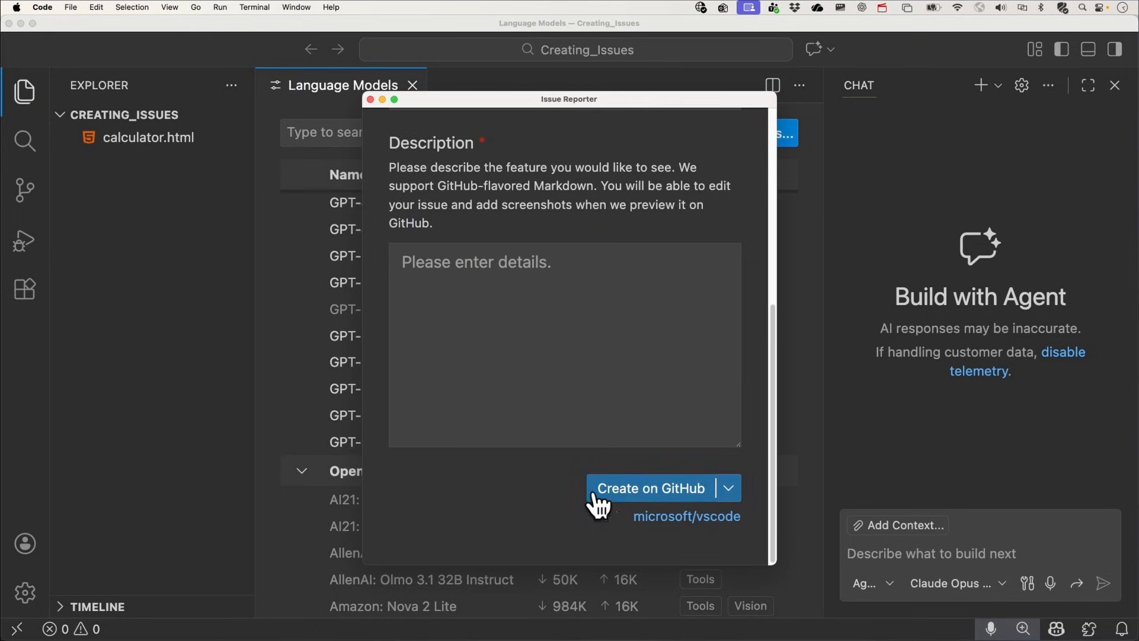
pyautogui.scroll(4, 633, 492)
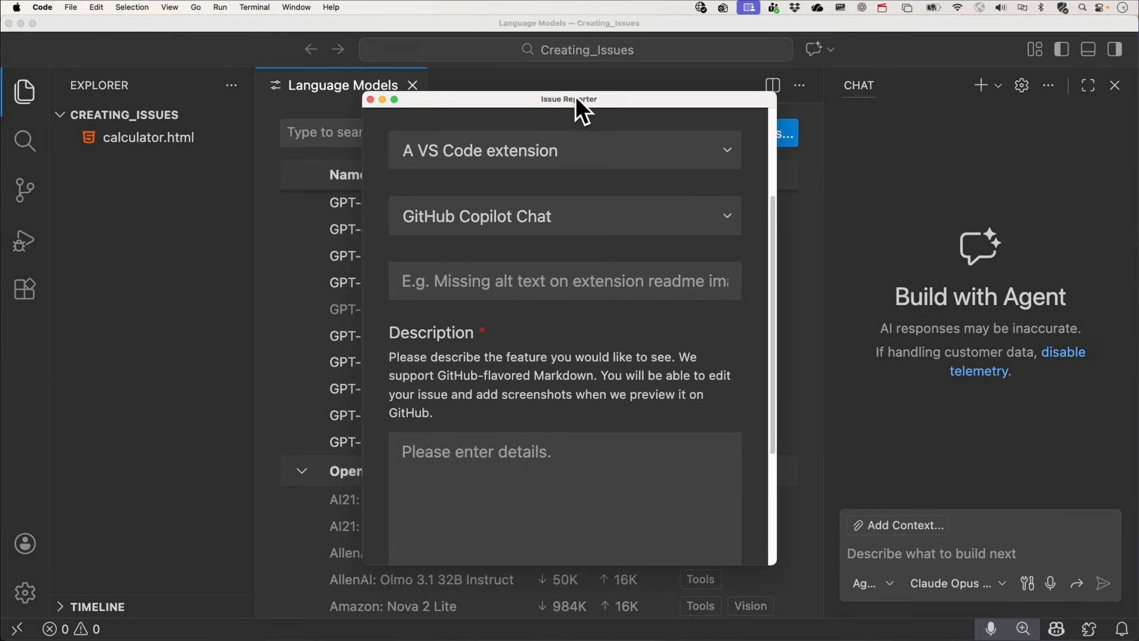
pyautogui.moveTo(575, 96); pyautogui.dragTo(1138, 154)
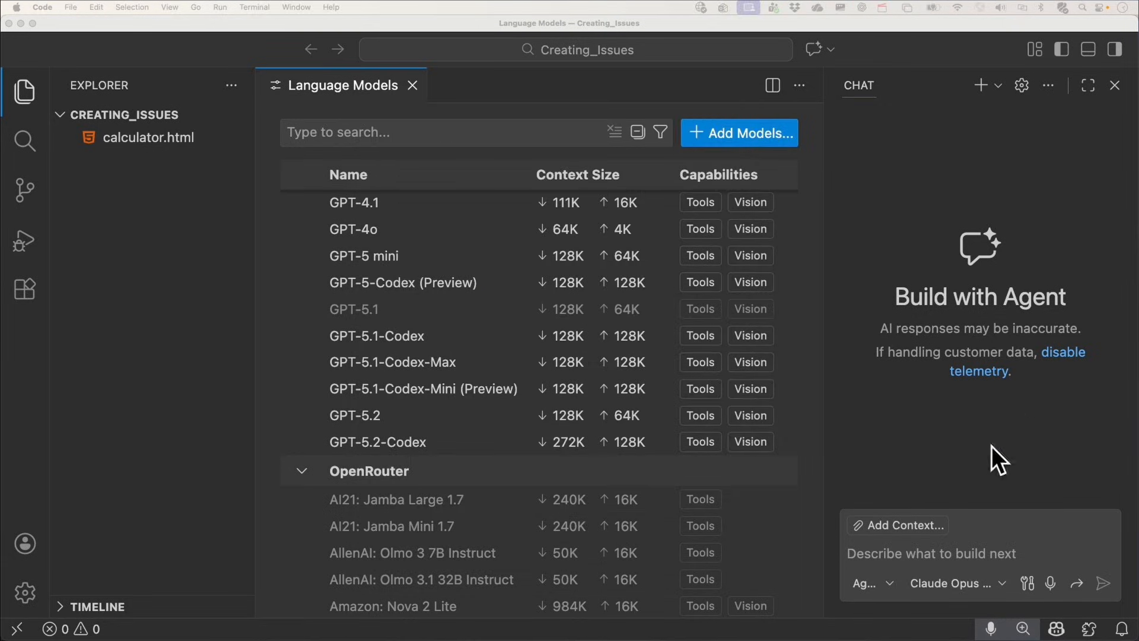
# - Search the extensions for "voic", view the VS Code Speech details page, and close it
pyautogui.click(1044, 550)
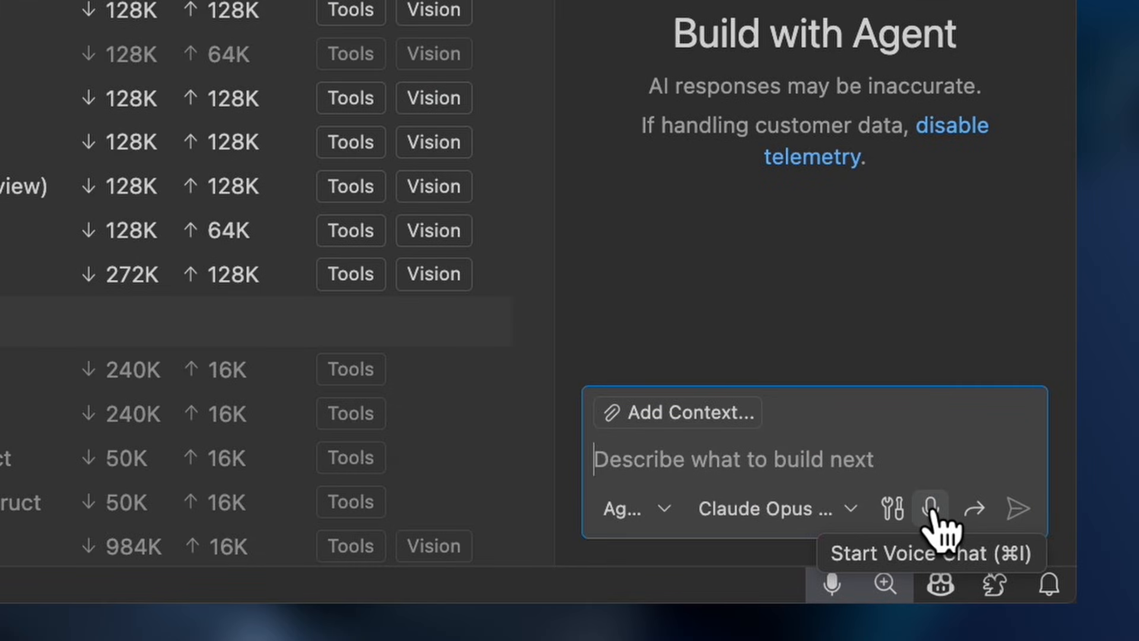
pyautogui.click(45, 468)
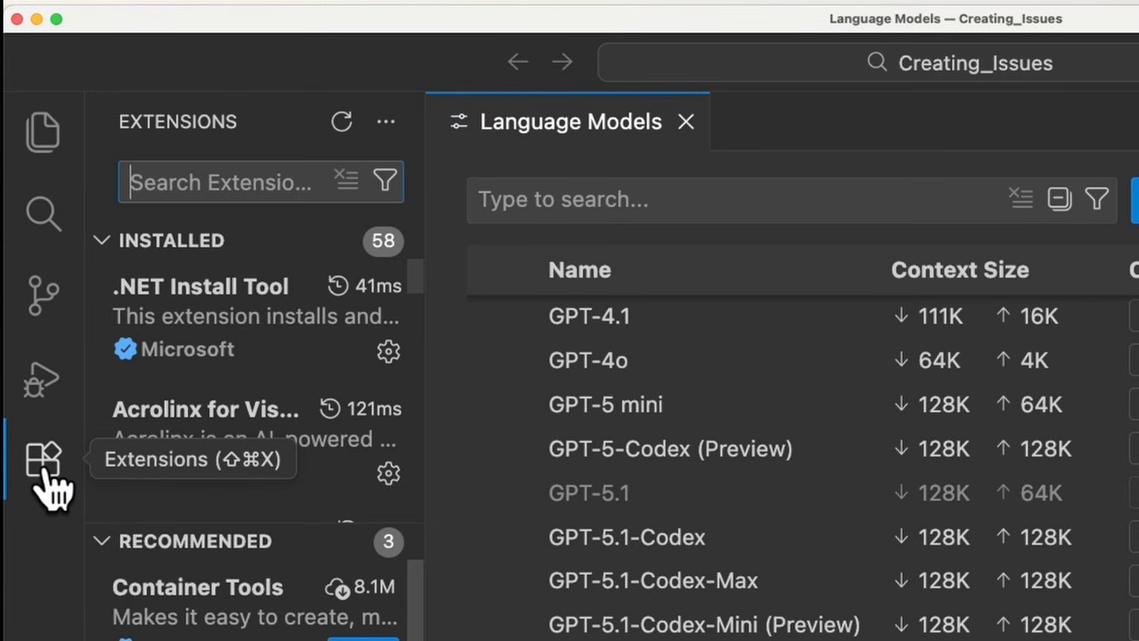
pyautogui.write('voic')
pyautogui.click(249, 305)
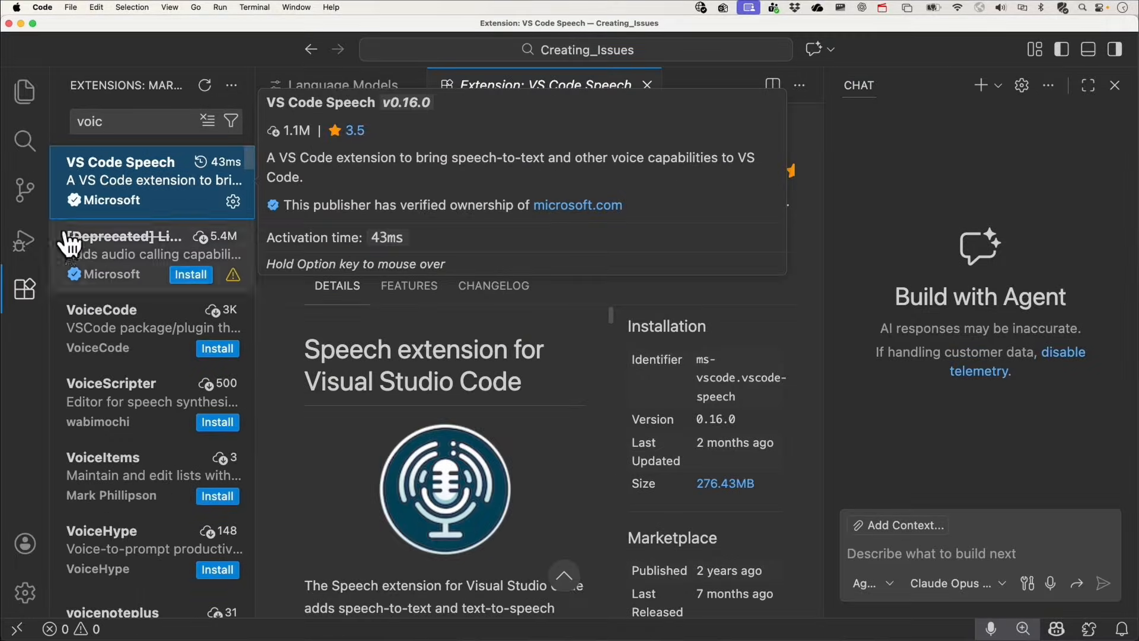
pyautogui.click(646, 85)
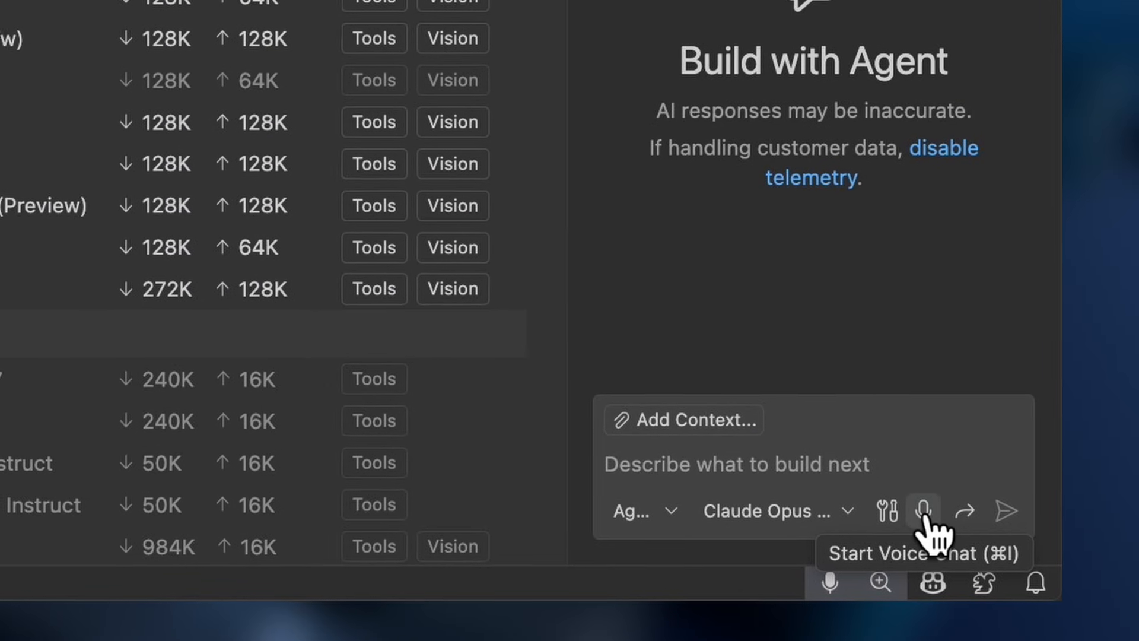
# - Dictate and send a chat request for a GitHub-ready markdown issue proposing strikethrough on hidden models in the model picker so they are easier to see
pyautogui.click(924, 512)
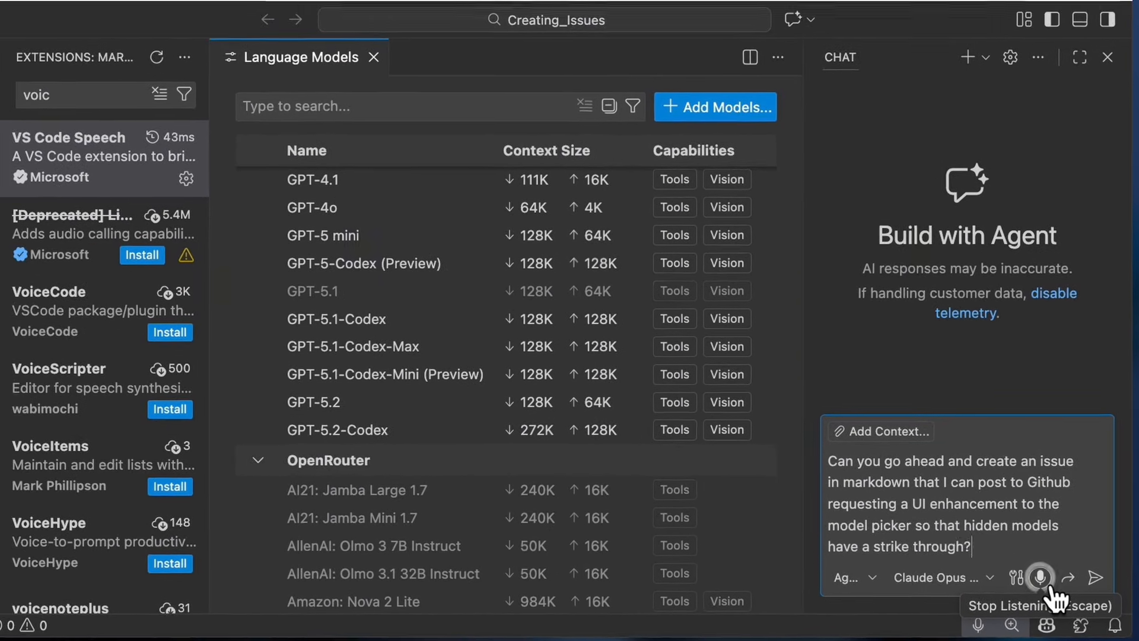
pyautogui.click(1095, 578)
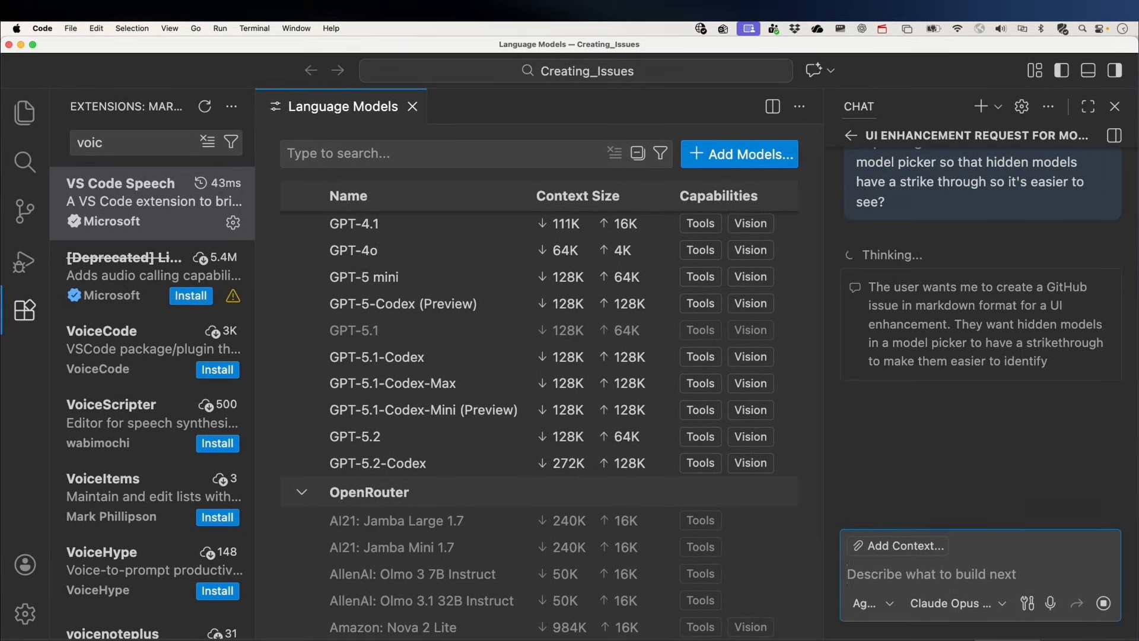
# - Keep the agent's file change and open model-picker-strikethrough-issue.md from the project files
pyautogui.click(27, 111)
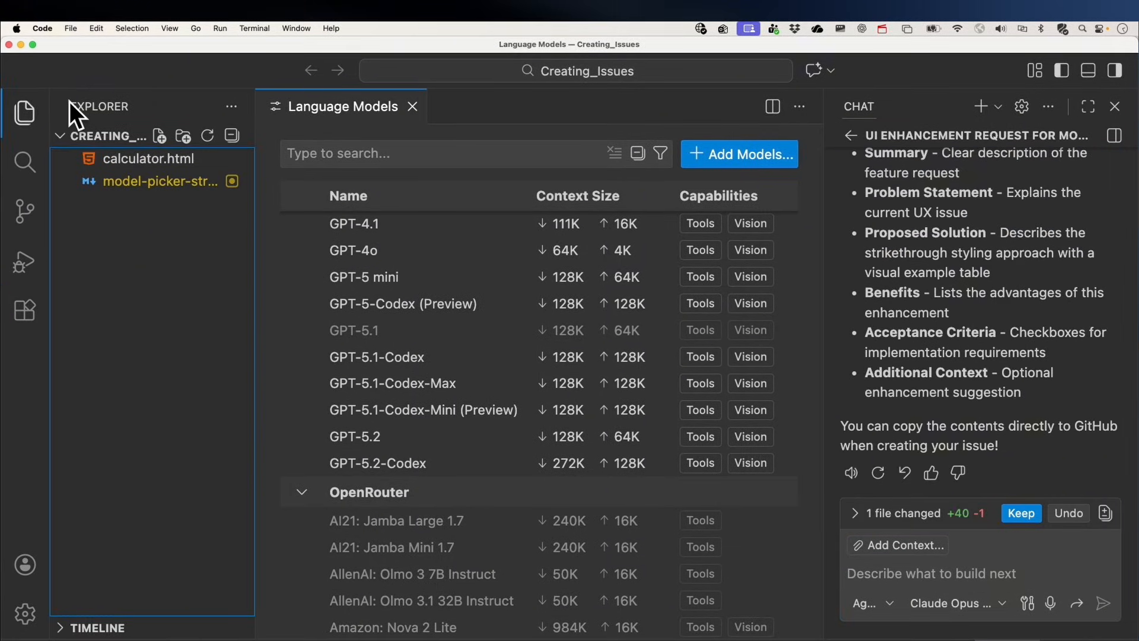
pyautogui.click(1032, 514)
pyautogui.click(176, 189)
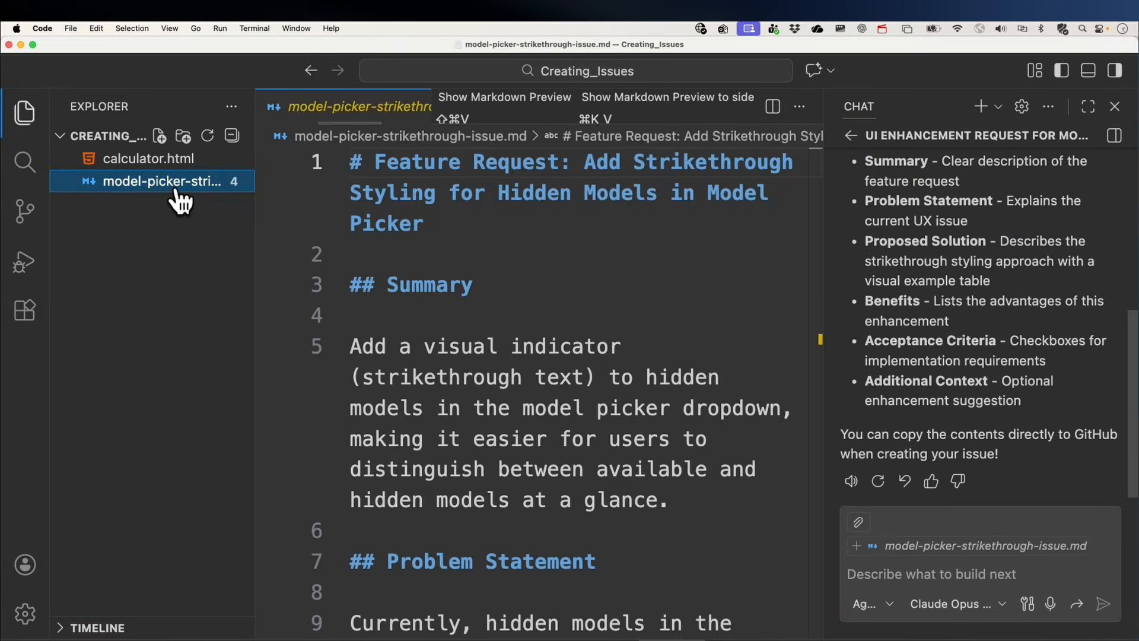
# - Reduce the editor's text size so more of the markdown issue draft fits in view
pyautogui.click(542, 306)
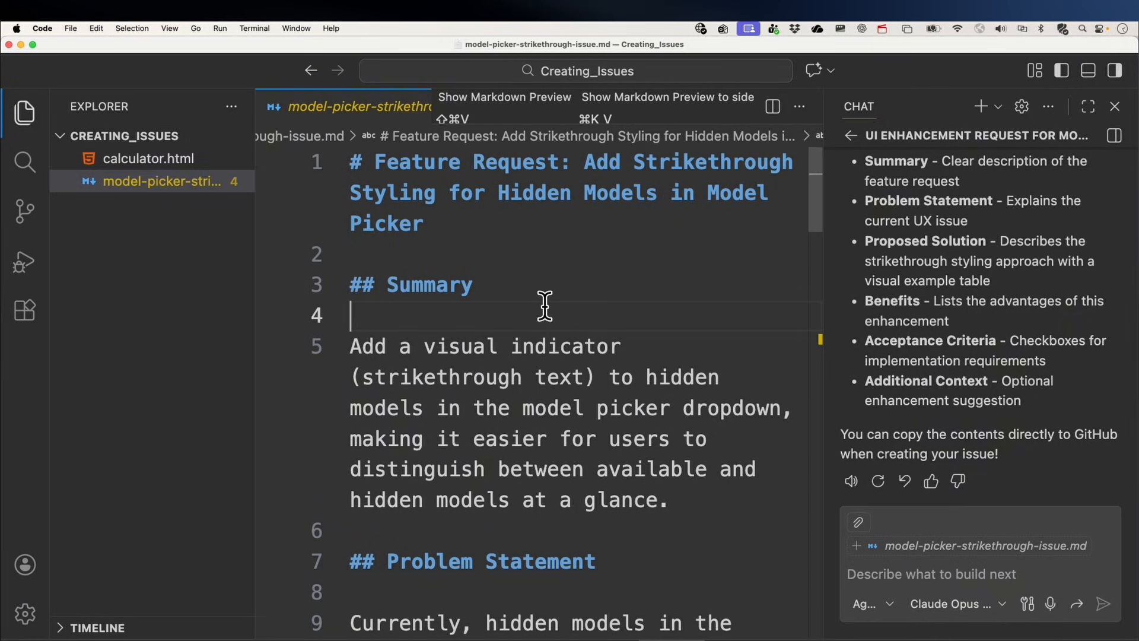
pyautogui.press('super+minus')
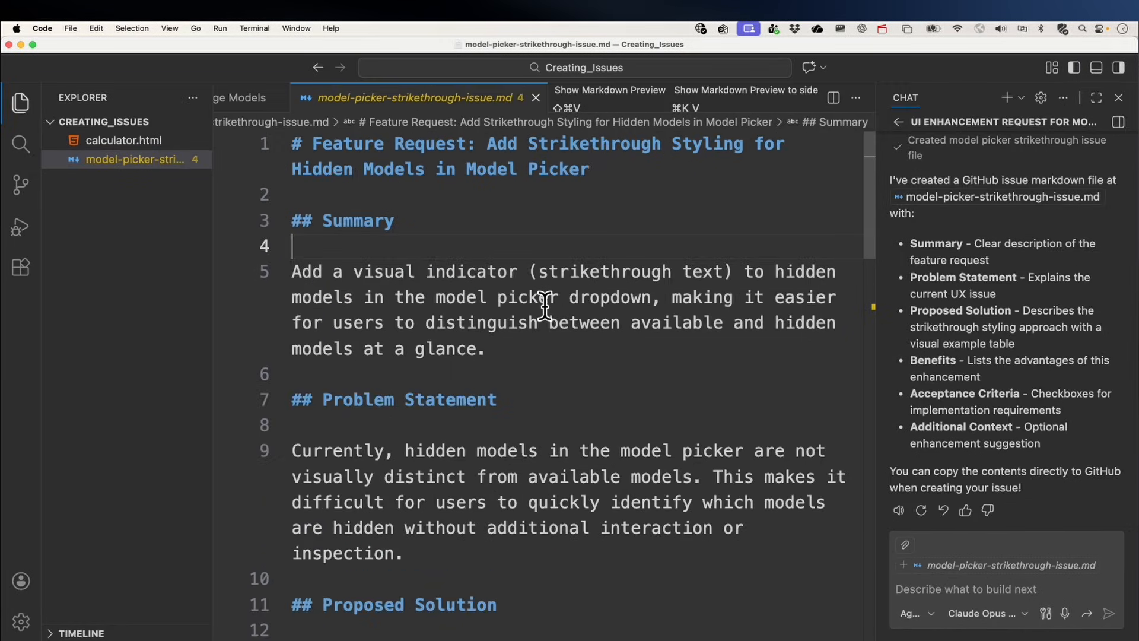
pyautogui.press('super+equal')
pyautogui.scroll(-5, 545, 307)
pyautogui.click(624, 460)
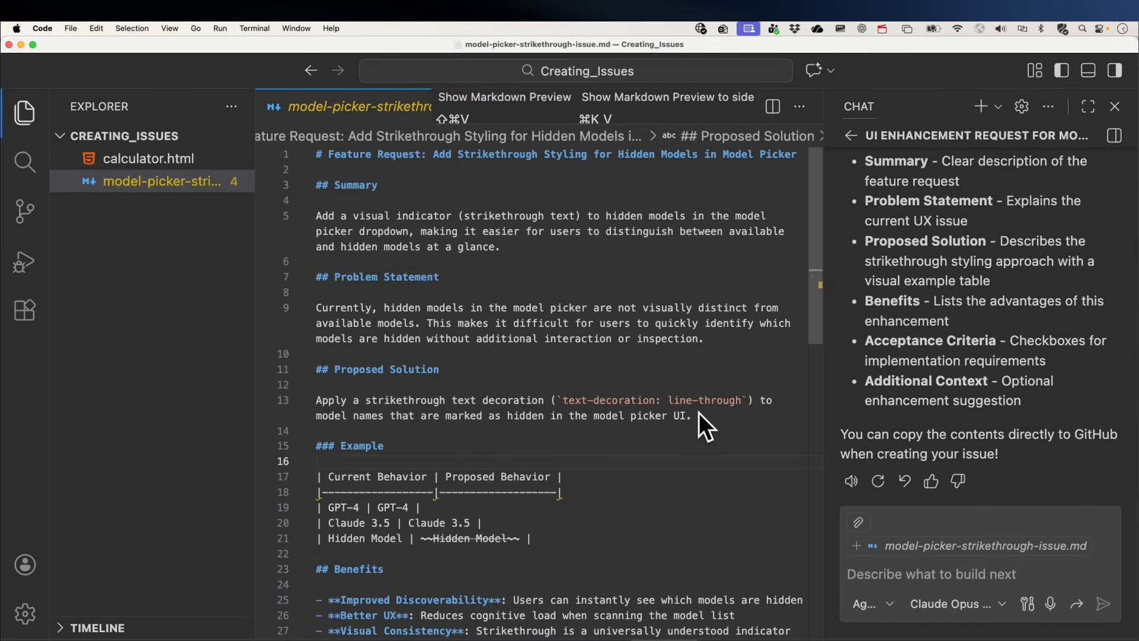
# - Copy the draft from its title through the Proposed Solution section and paste it into the description of the maximized issue reporter
pyautogui.moveTo(699, 411); pyautogui.dragTo(252, 152)
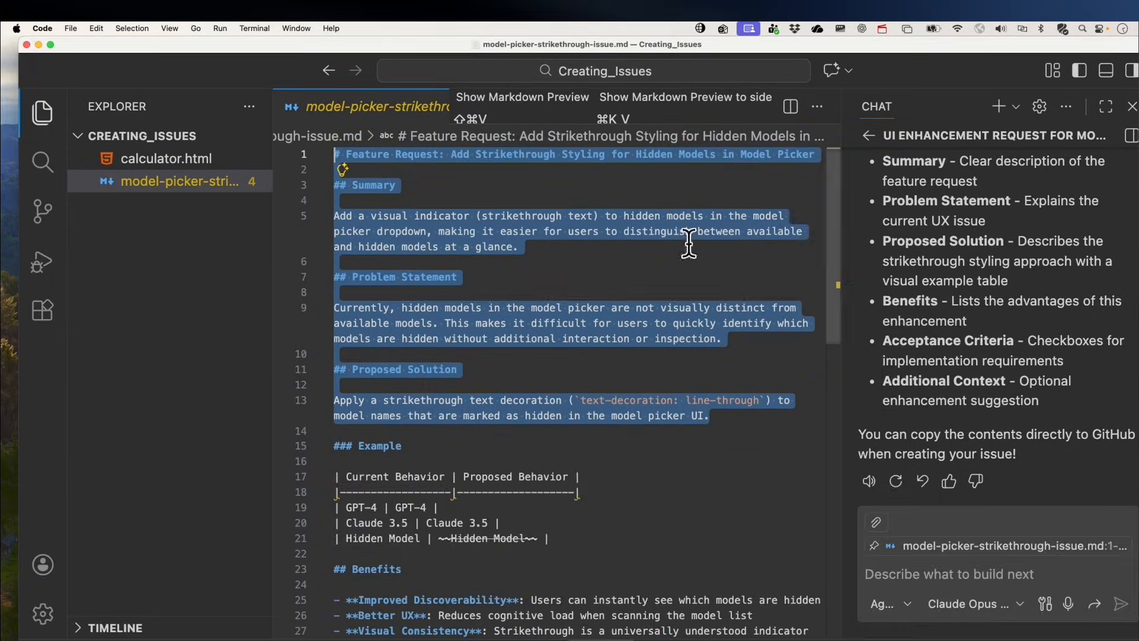
pyautogui.click(688, 244)
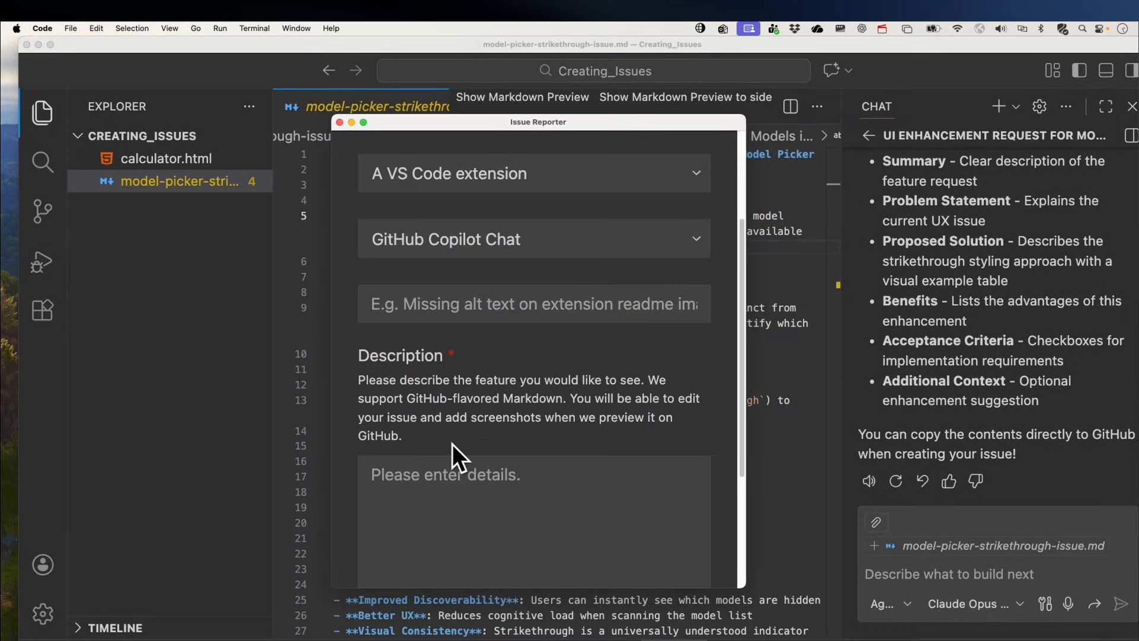
pyautogui.doubleClick(393, 122)
pyautogui.click(291, 384)
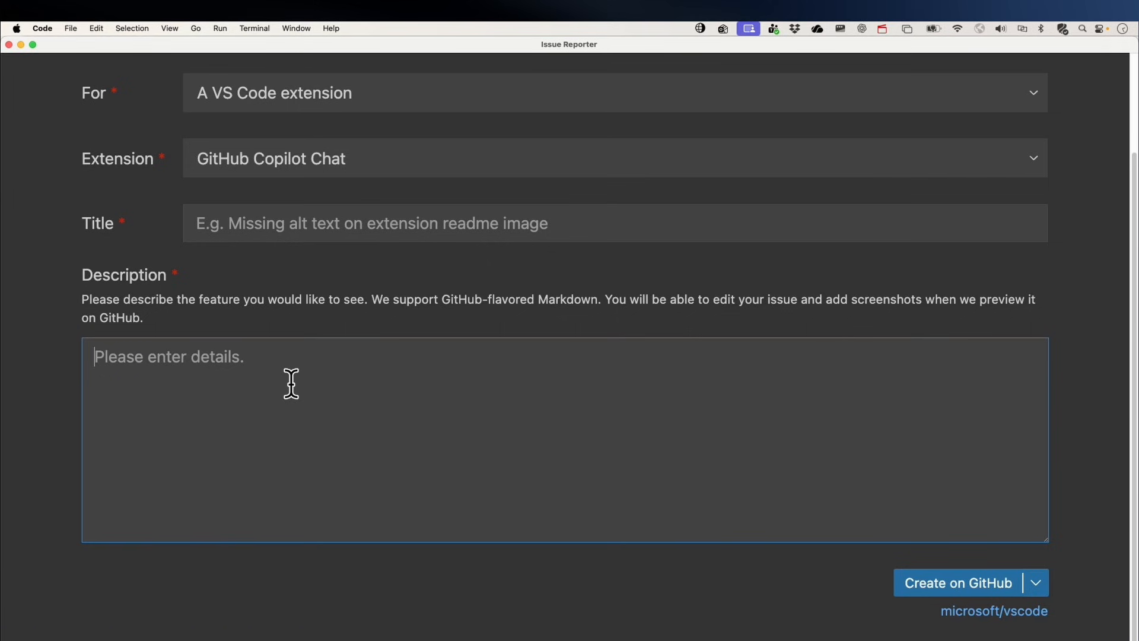
pyautogui.write('## Problem Statement  Currently, hidden models in the model picker are not visually distinct from available models. This makes it difficult for users to quickly identify which models are hidden without additional interaction or inspection.  ## Proposed Solution  Apply a strikethrough text decoration (`text-decoration: line-through`) to model names that are marked as hidden in the model picker UI.')
# - Move the line "# Feature Request: Add Strikethrough Styling for Hidden Models in Model Picker" from the description into the issue's title
pyautogui.scroll(6, 277, 391)
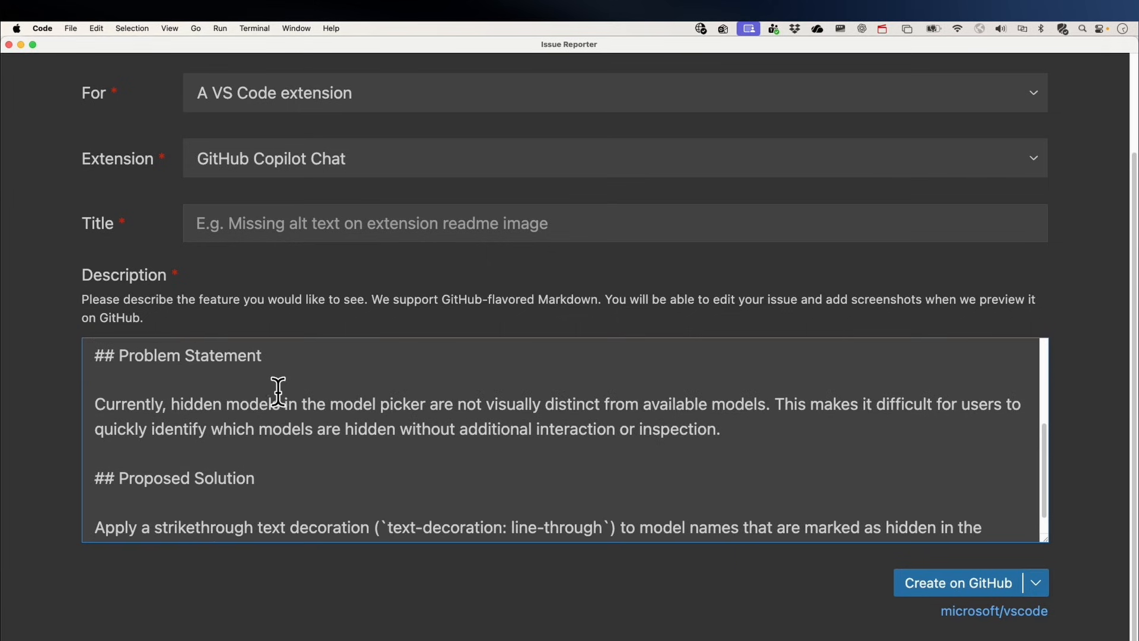
pyautogui.moveTo(692, 357); pyautogui.dragTo(105, 357)
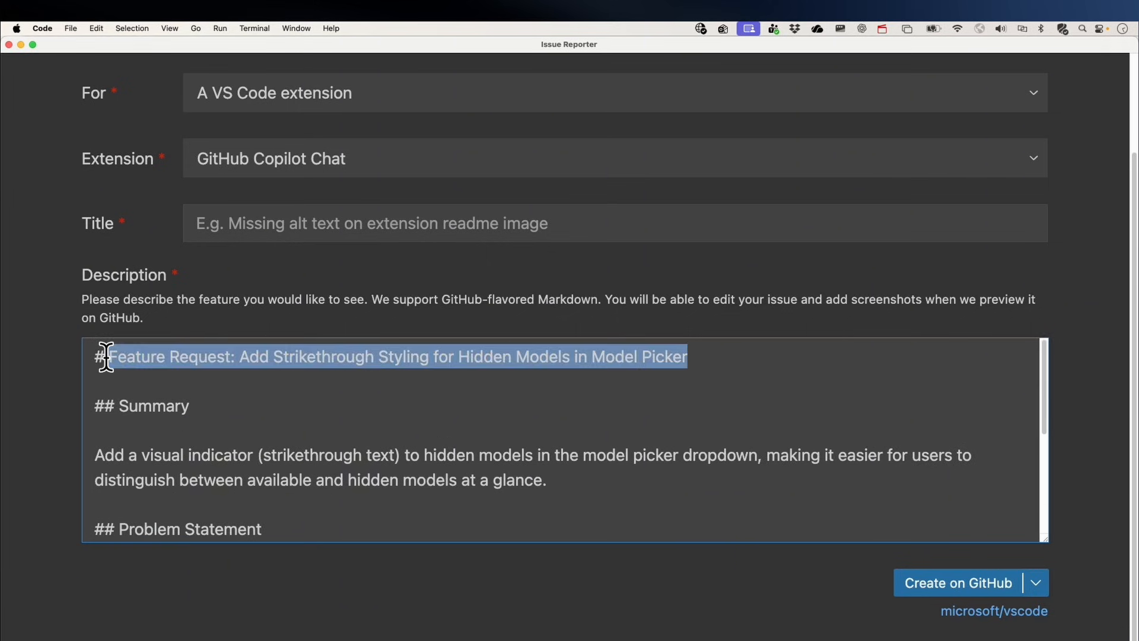
pyautogui.press('super+x')
pyautogui.click(246, 224)
pyautogui.press('super+v')
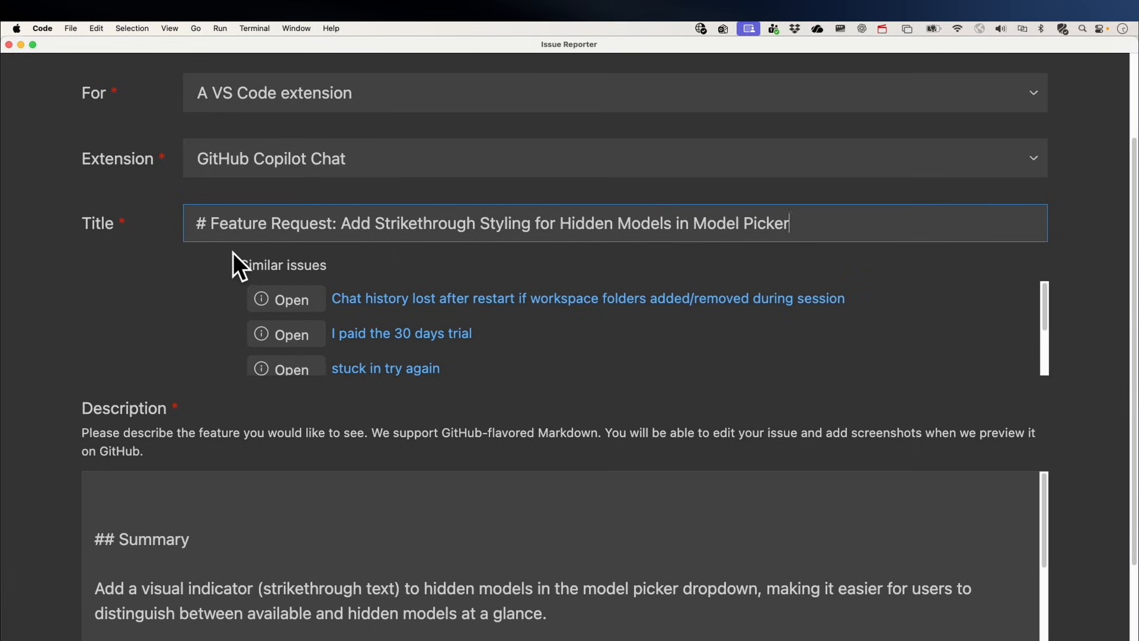
# - Check the list of similar issues and send the feature request to GitHub as a new issue
pyautogui.scroll(-2, 478, 314)
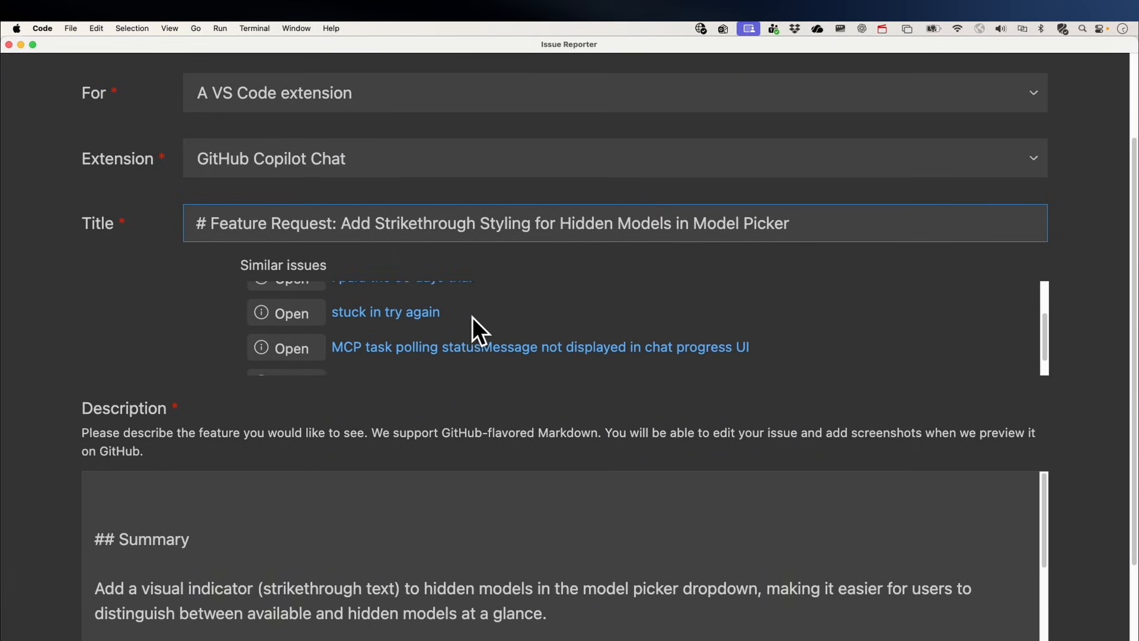
pyautogui.scroll(-1, 472, 324)
pyautogui.scroll(3, 617, 344)
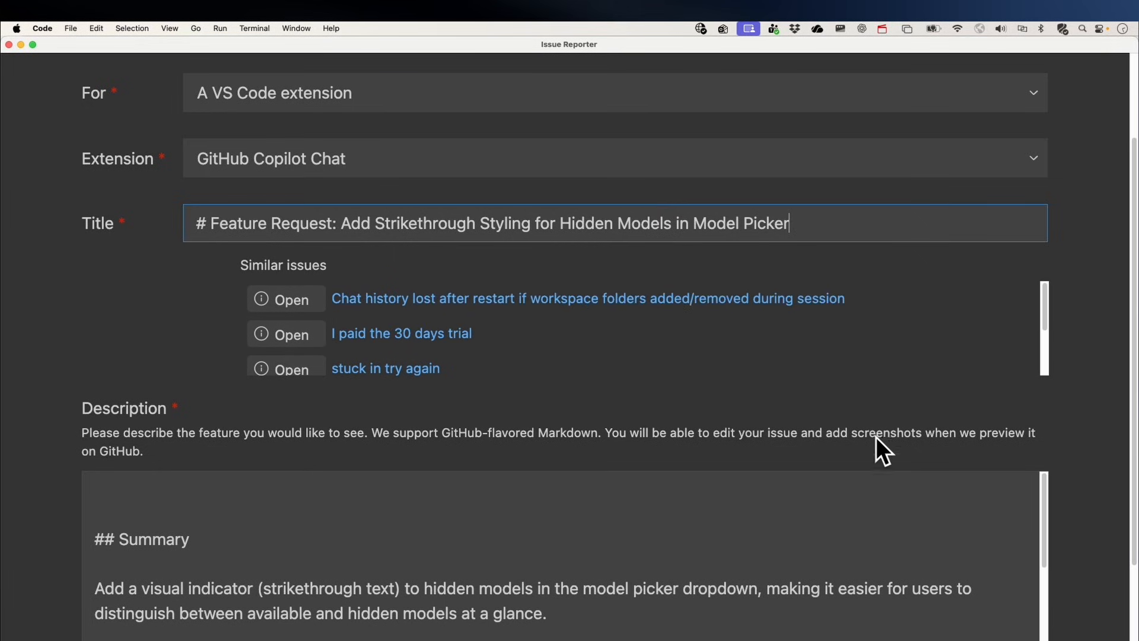
pyautogui.scroll(-3, 884, 451)
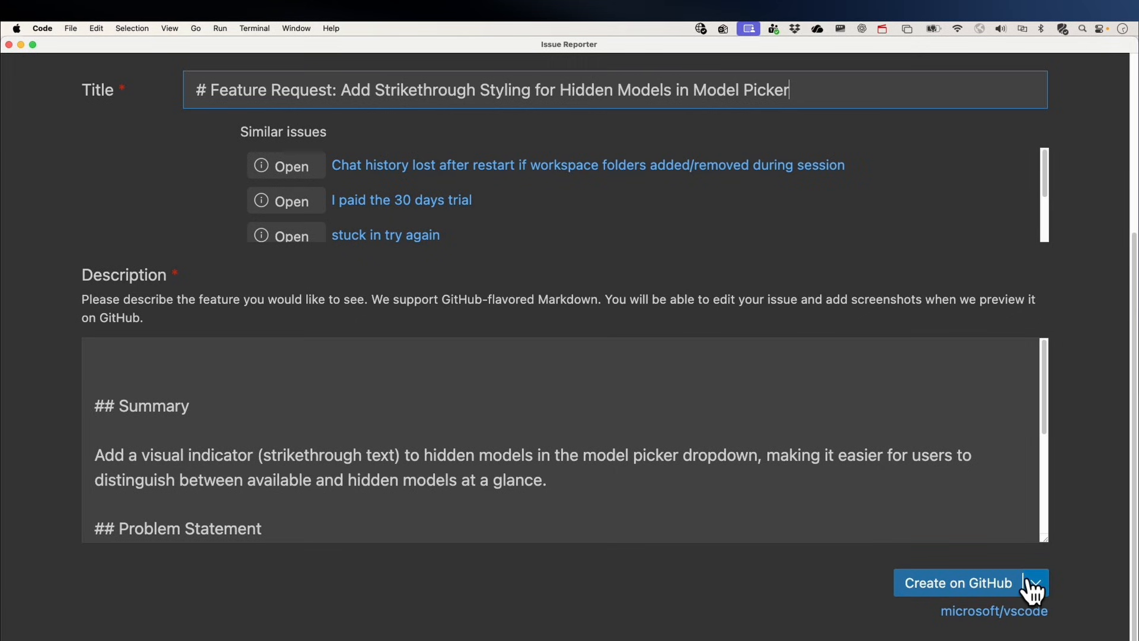
pyautogui.click(1026, 579)
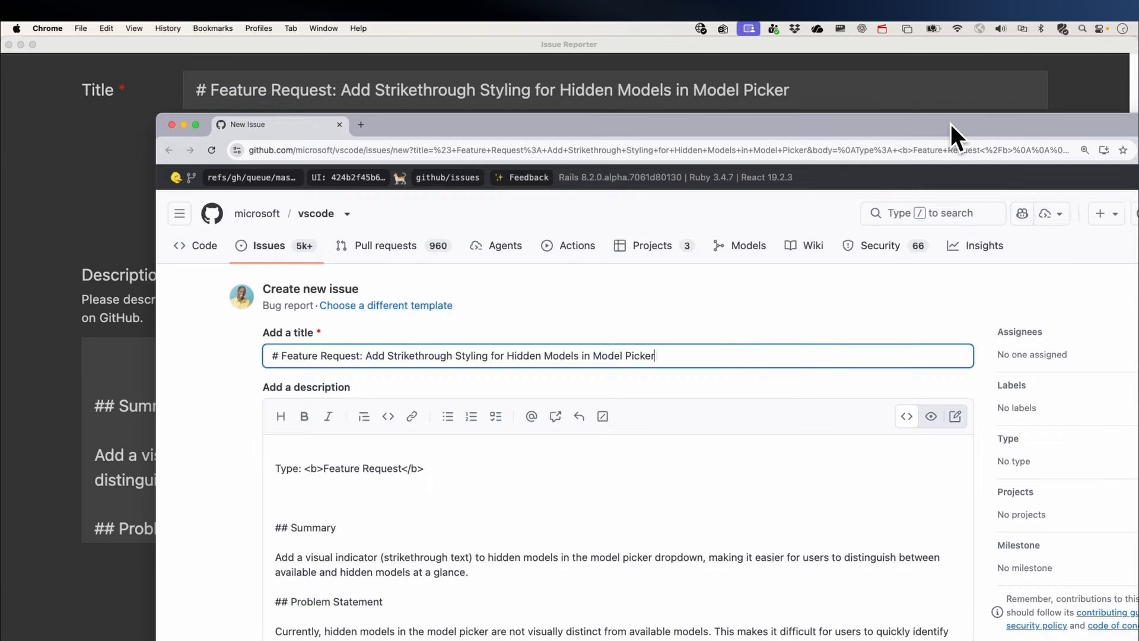
# - Switch the new issue's description to preview mode and review its rendered Summary, Problem Statement and Proposed Solution sections
pyautogui.scroll(-3, 201, 399)
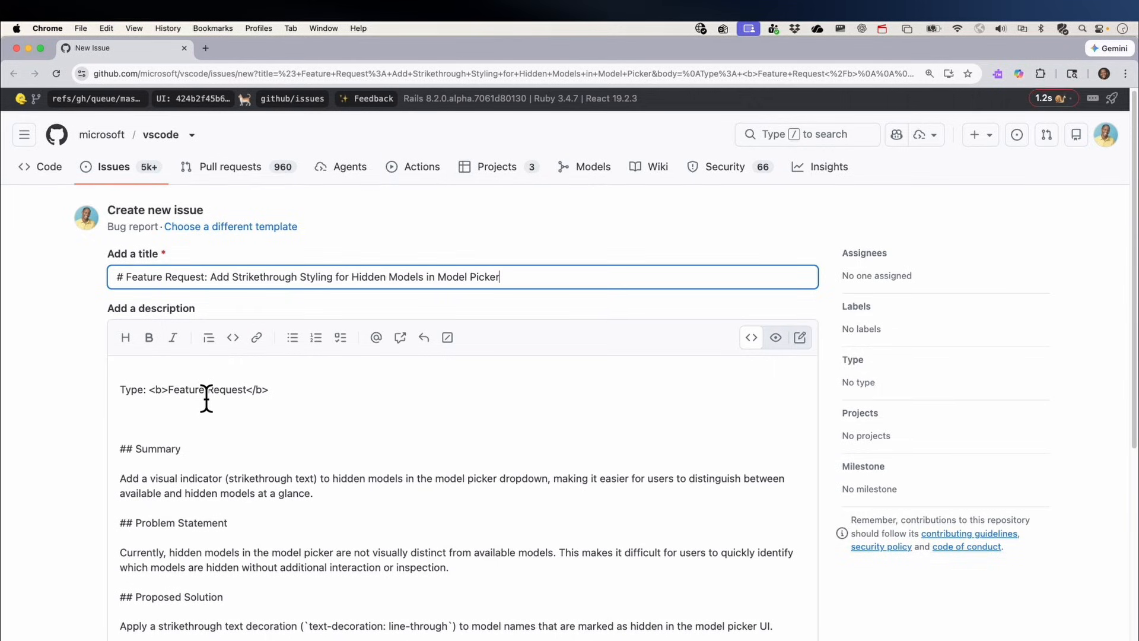
pyautogui.scroll(3, 208, 397)
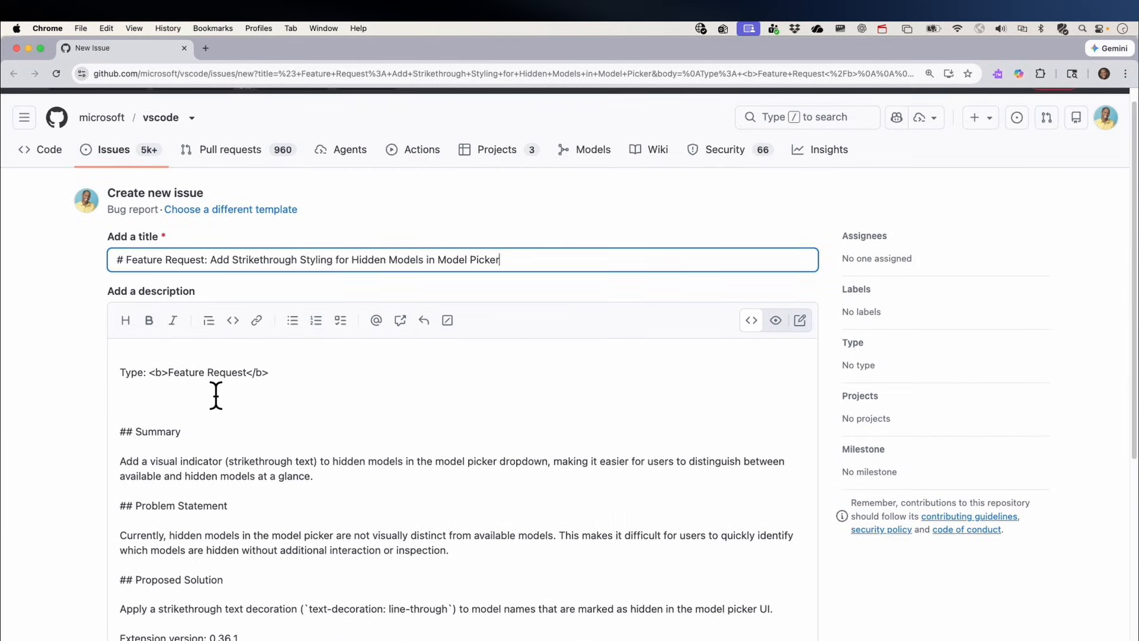
pyautogui.click(776, 320)
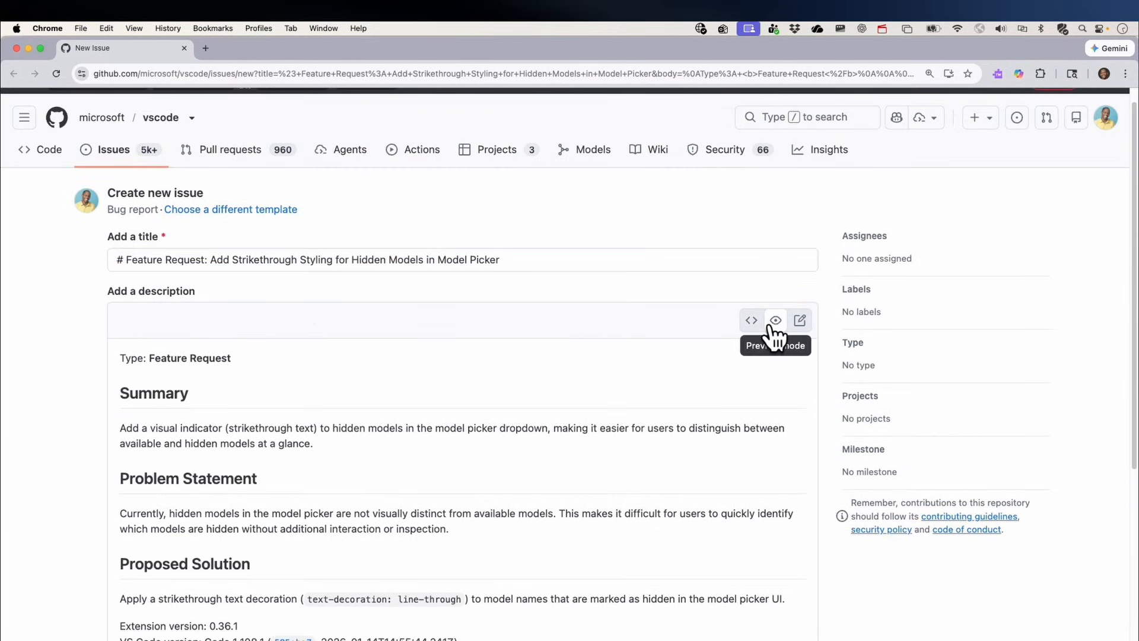
pyautogui.scroll(-2, 777, 285)
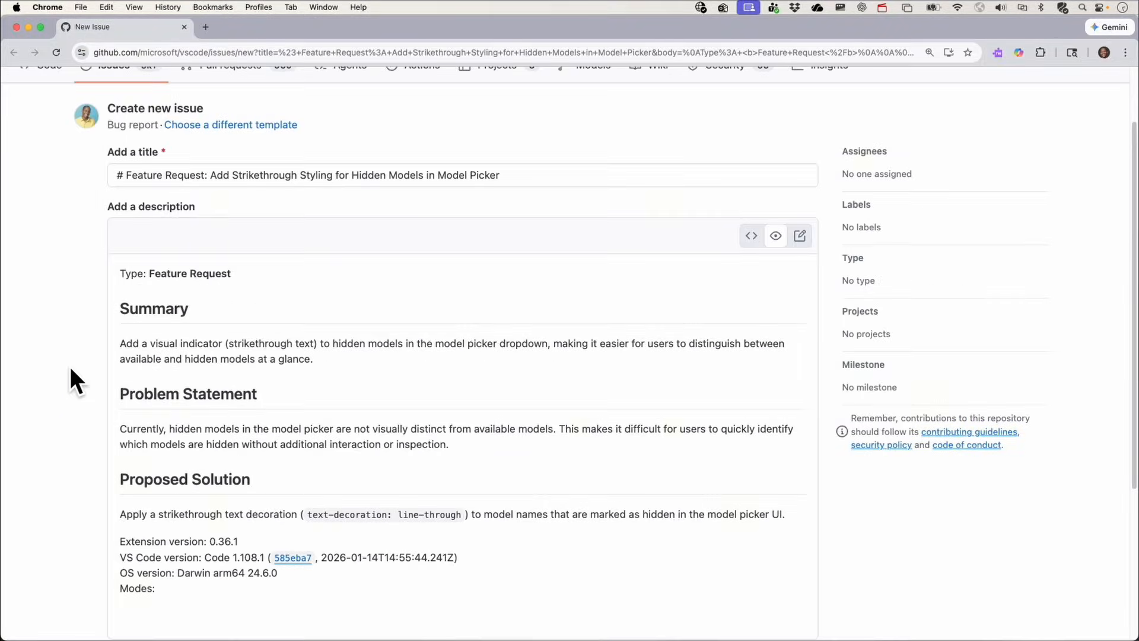
pyautogui.scroll(1, 119, 253)
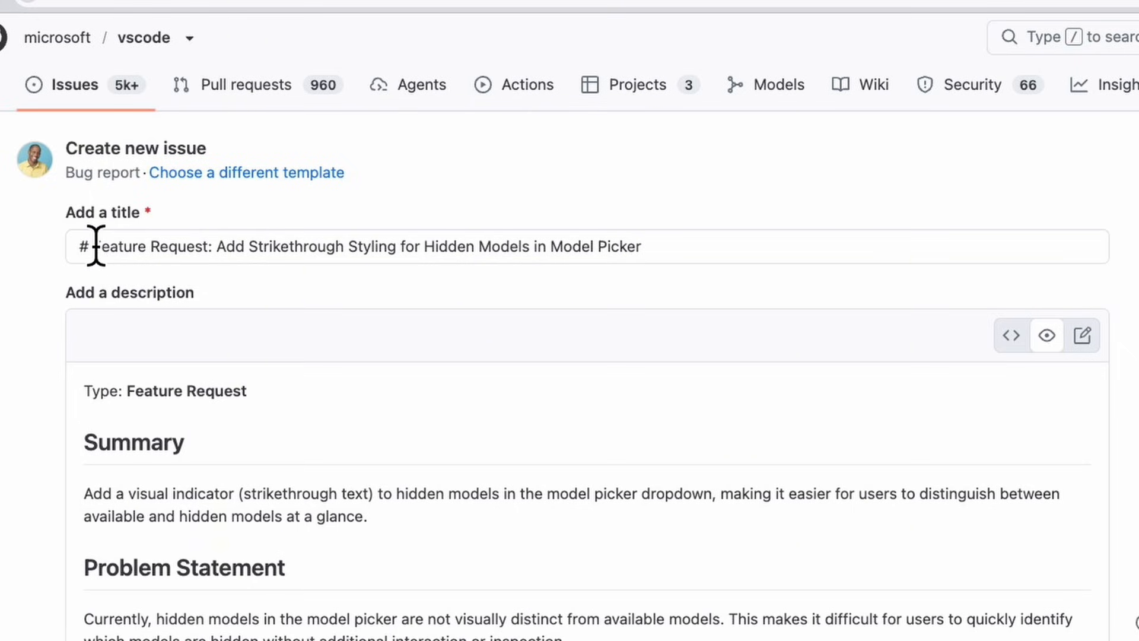
# - Remove the leading "# " from the issue's title, leaving "Feature Request: Add Strikethrough Styling for Hidden Models in Model Picker"
pyautogui.click(96, 246)
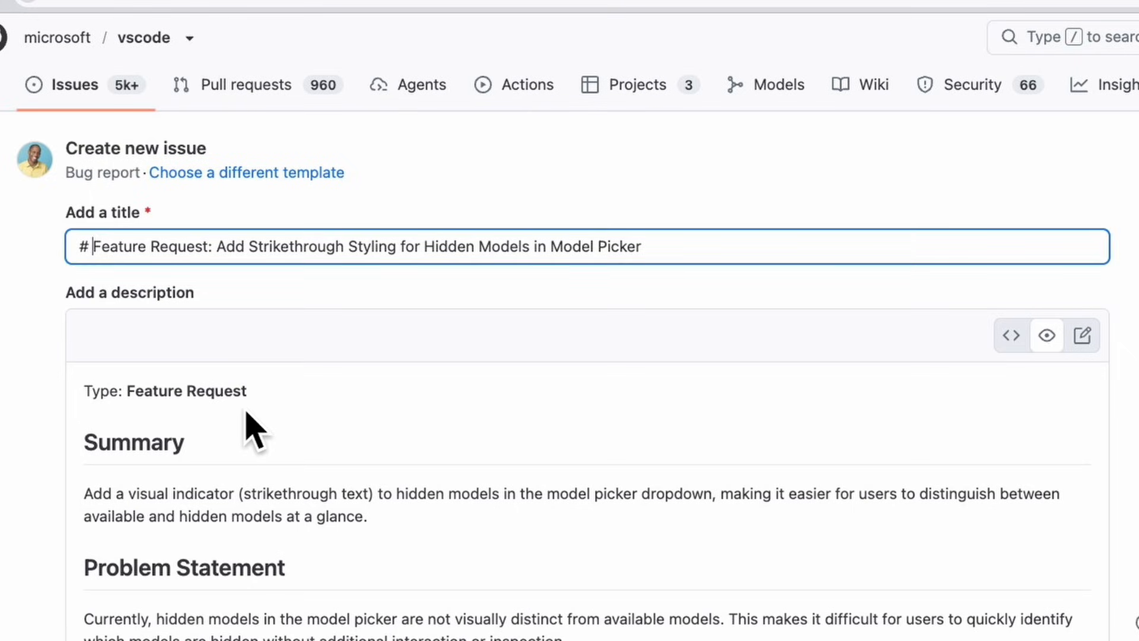
pyautogui.press('Delete')
pyautogui.press('Delete')
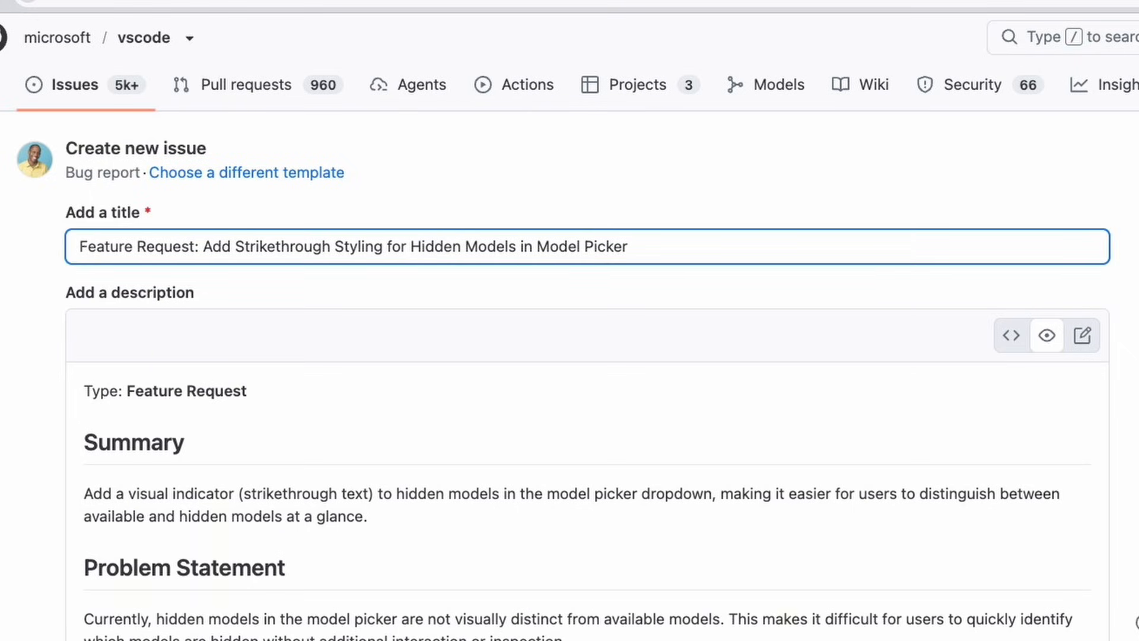
# - Switch the description to hybrid mode and add two line breaks after the "generated by issue reporter" comment
pyautogui.click(1083, 382)
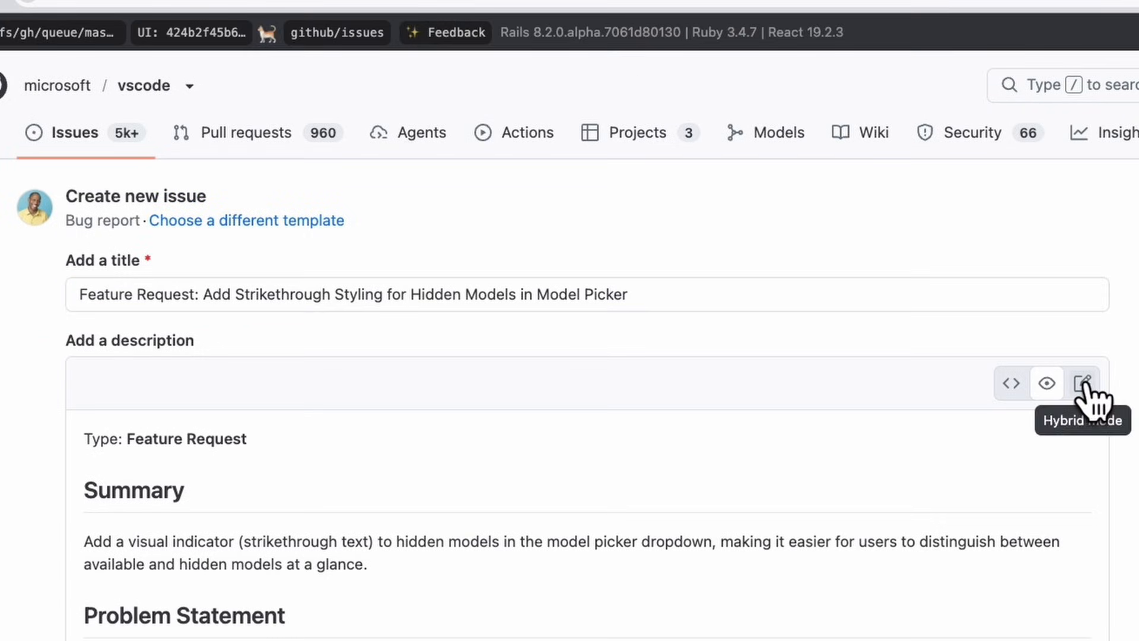
pyautogui.scroll(-4, 1032, 411)
pyautogui.click(973, 408)
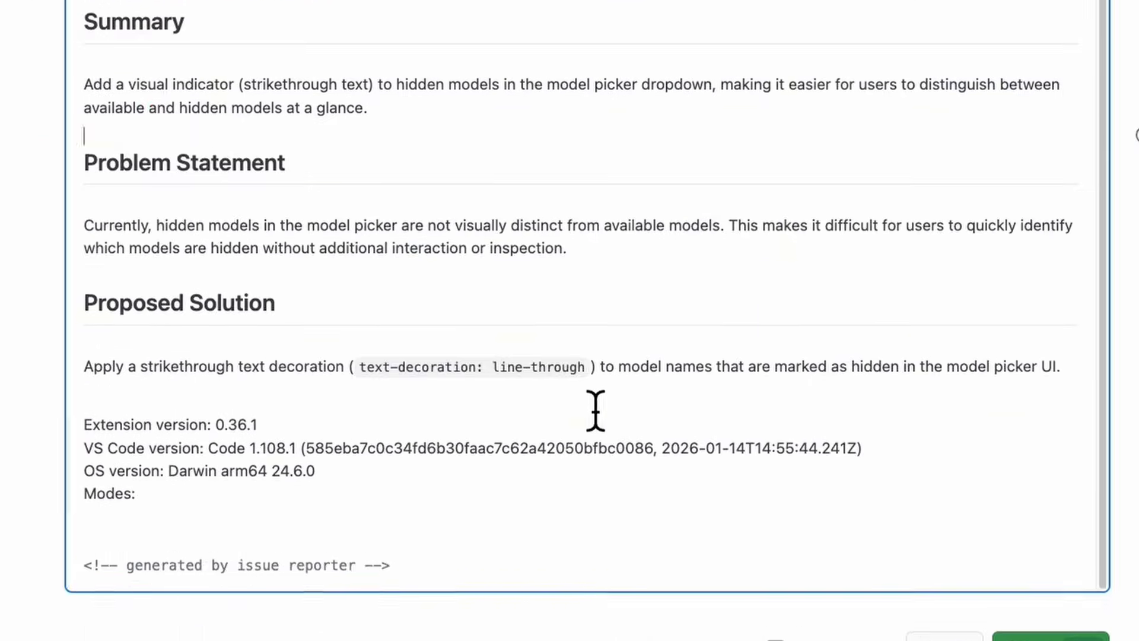
pyautogui.click(416, 564)
pyautogui.press('Return')
pyautogui.press('Return')
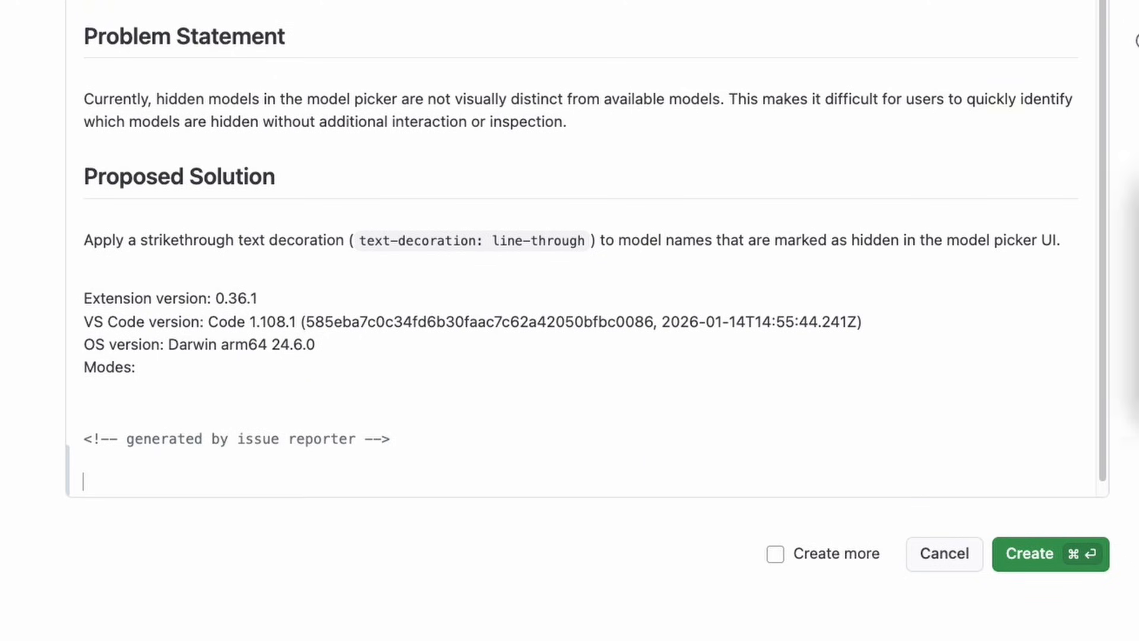
# - Insert the copy.png image of the struck-through model list at the end of the description and review the complete issue in the preview
pyautogui.moveTo(1138, 89); pyautogui.dragTo(397, 166)
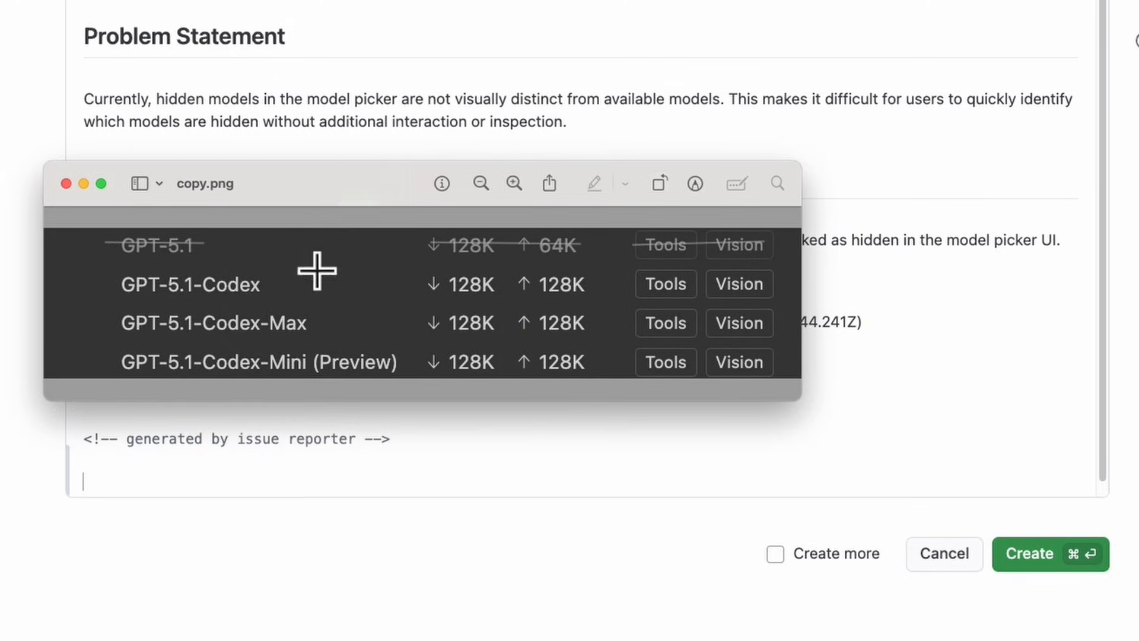
pyautogui.click(67, 186)
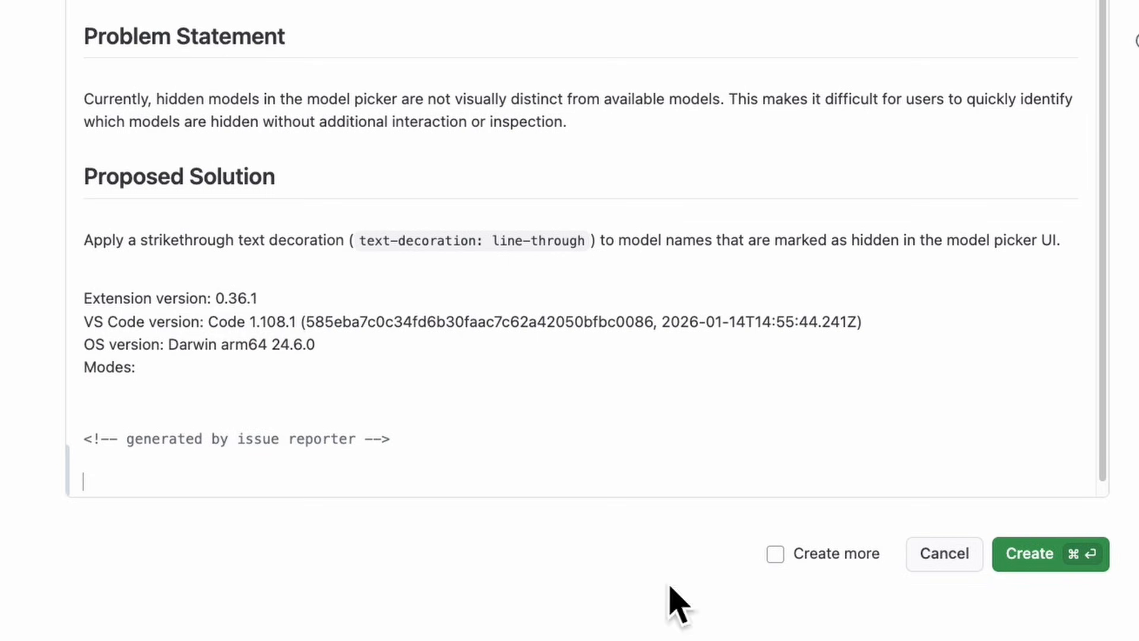
pyautogui.moveTo(522, 504); pyautogui.dragTo(451, 475)
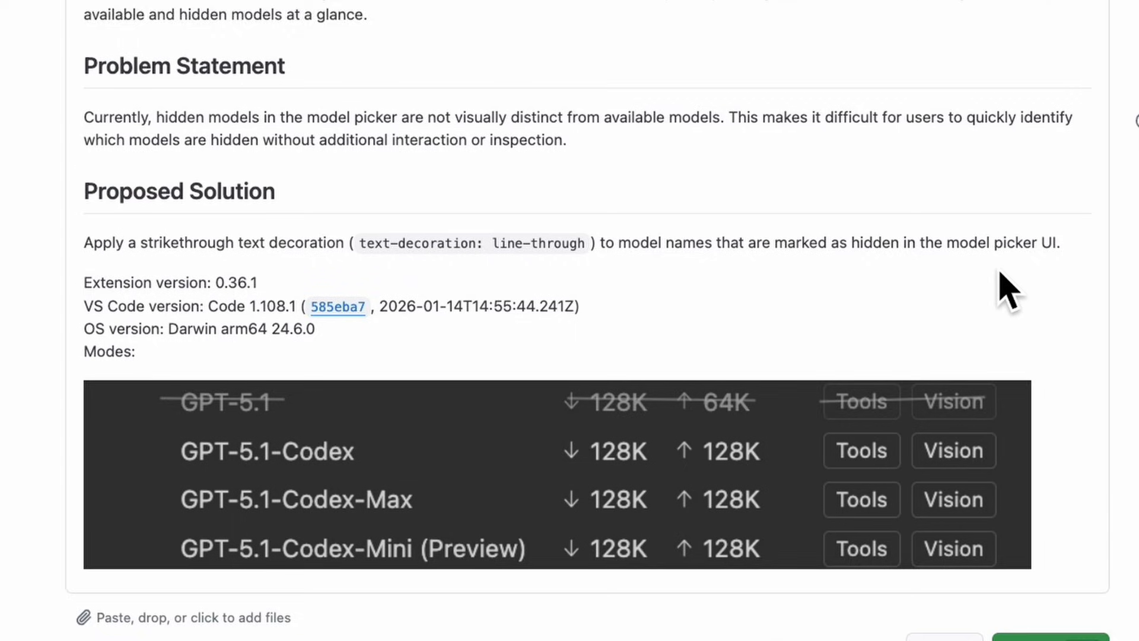
pyautogui.scroll(-3, 1007, 290)
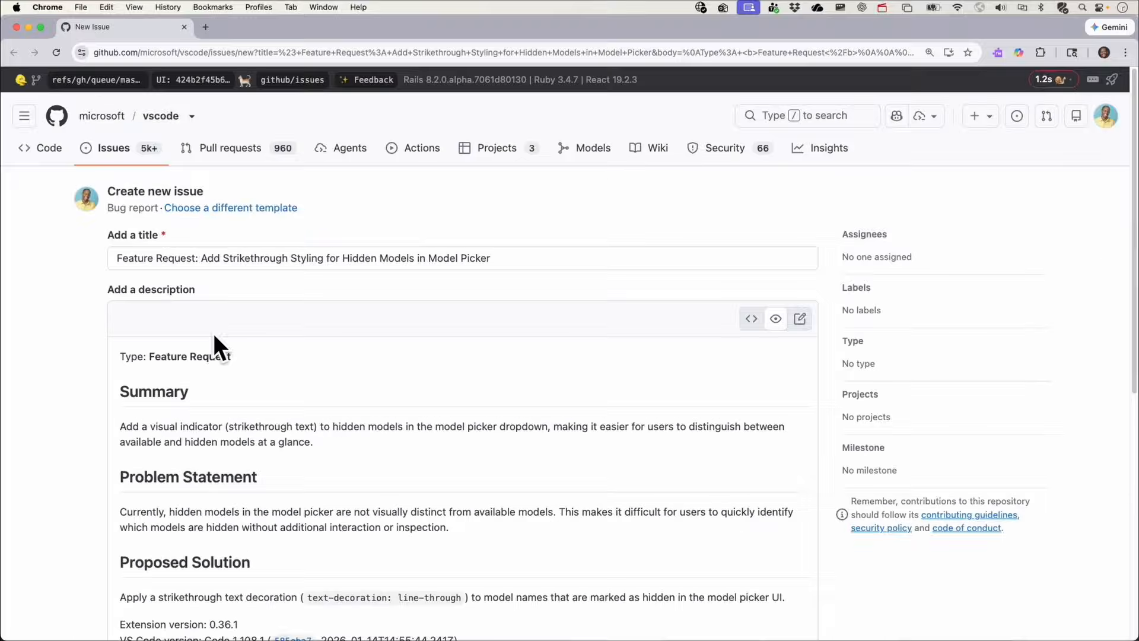
pyautogui.scroll(-5, 190, 350)
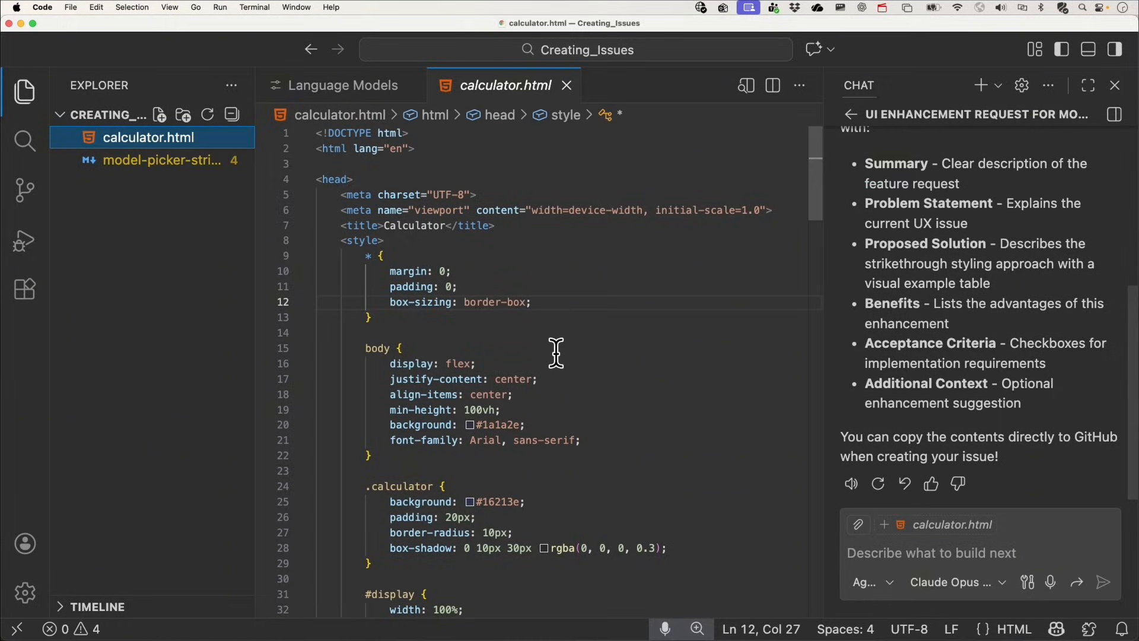
# - In VS Code, open the feedback form for the inline suggestion on the misspelled "readolyd" attribute in calculator.html
pyautogui.scroll(-10, 556, 365)
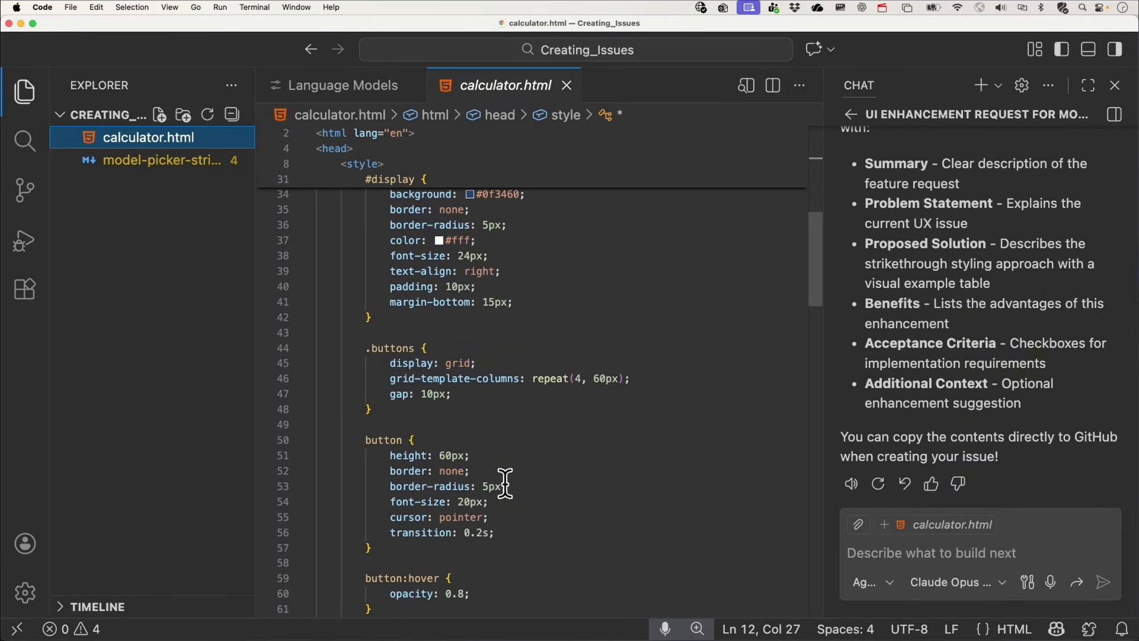
pyautogui.scroll(-15, 491, 533)
pyautogui.click(623, 511)
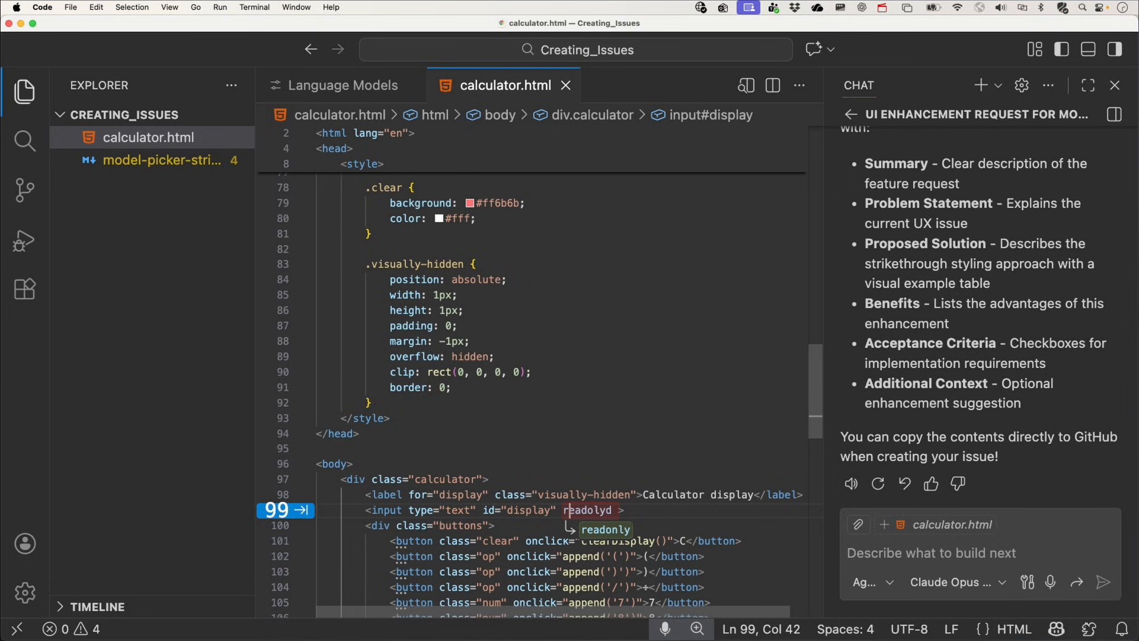
pyautogui.moveTo(301, 516)
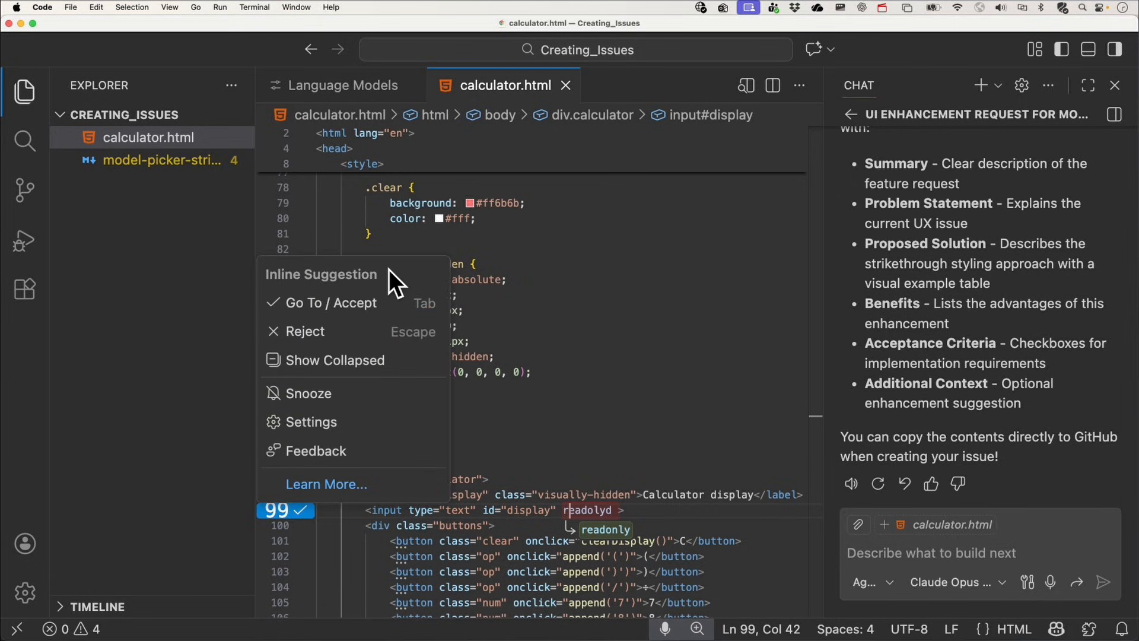
pyautogui.click(341, 457)
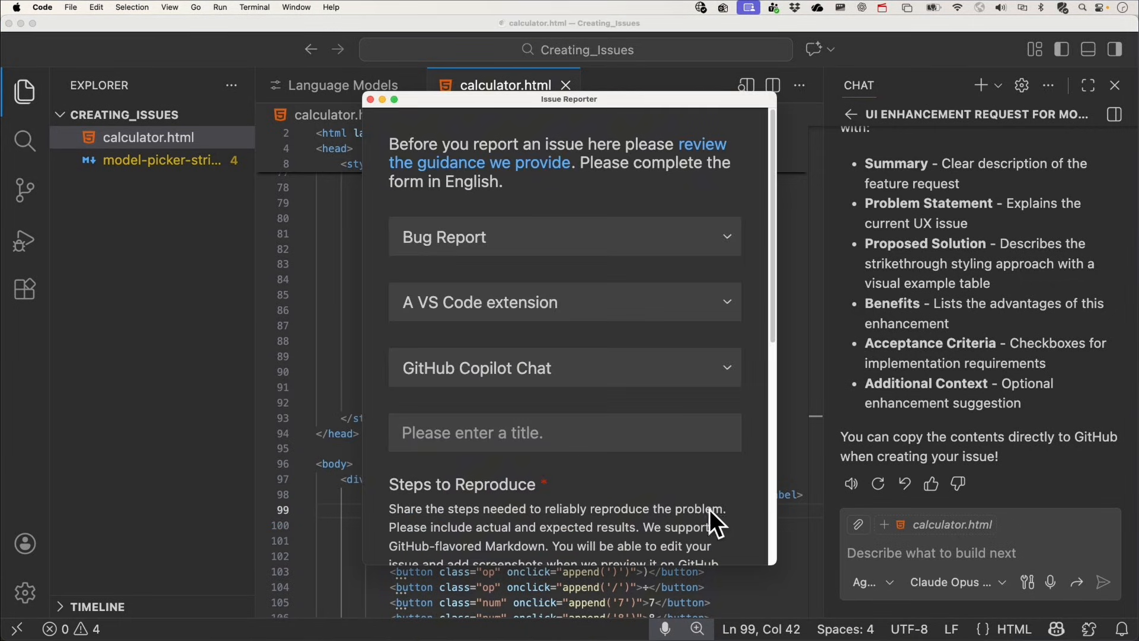